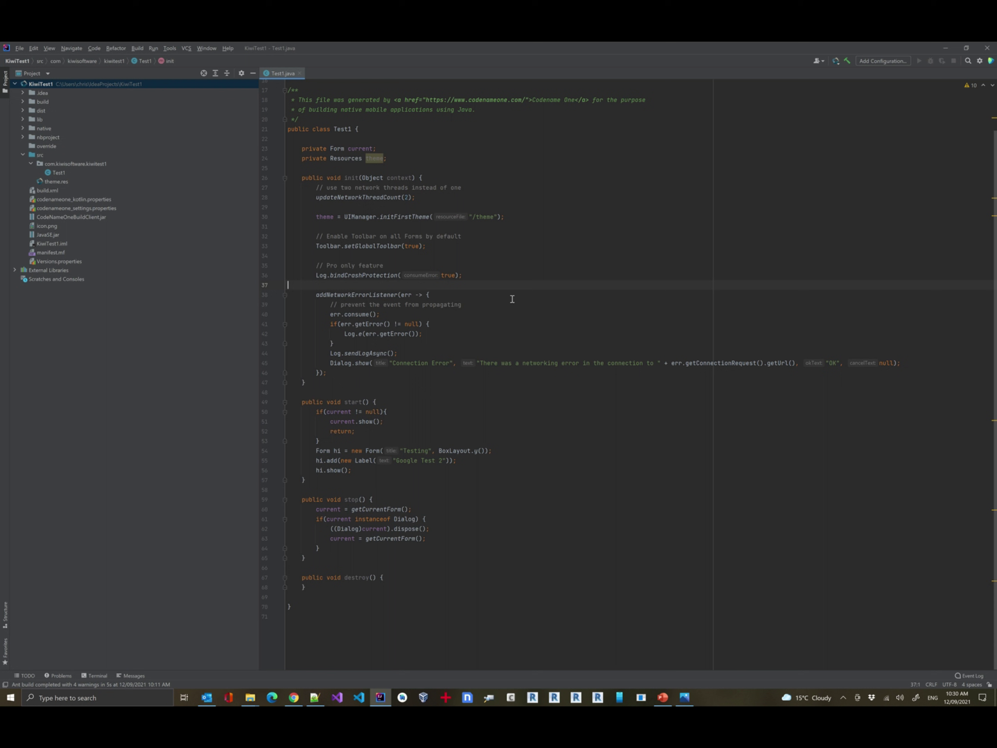
Put the cursor at the end of line 38 in Test1.java and bring up the window switcher.
click(512, 299)
key(alt+Tab)
key(alt+Tab)
key(alt+Tab)
key(alt+Tab)
key(alt+Tab)
key(alt+Tab)
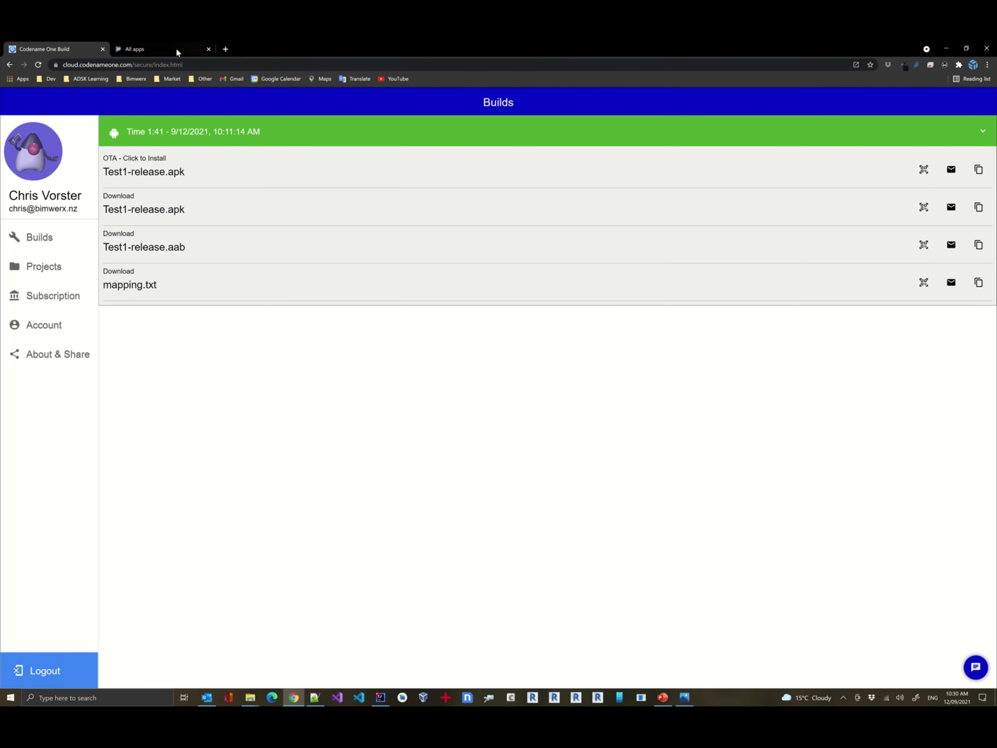
From All apps, open SeekingKiwi to view its 100.aab (1.0) bundle details.
click(177, 48)
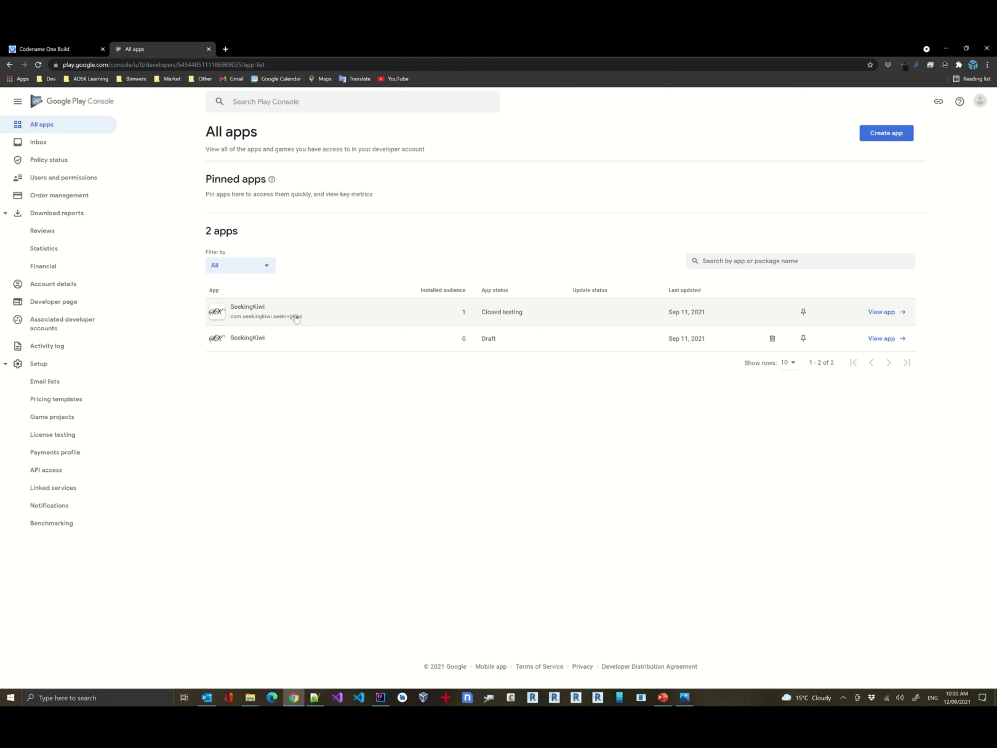
click(880, 312)
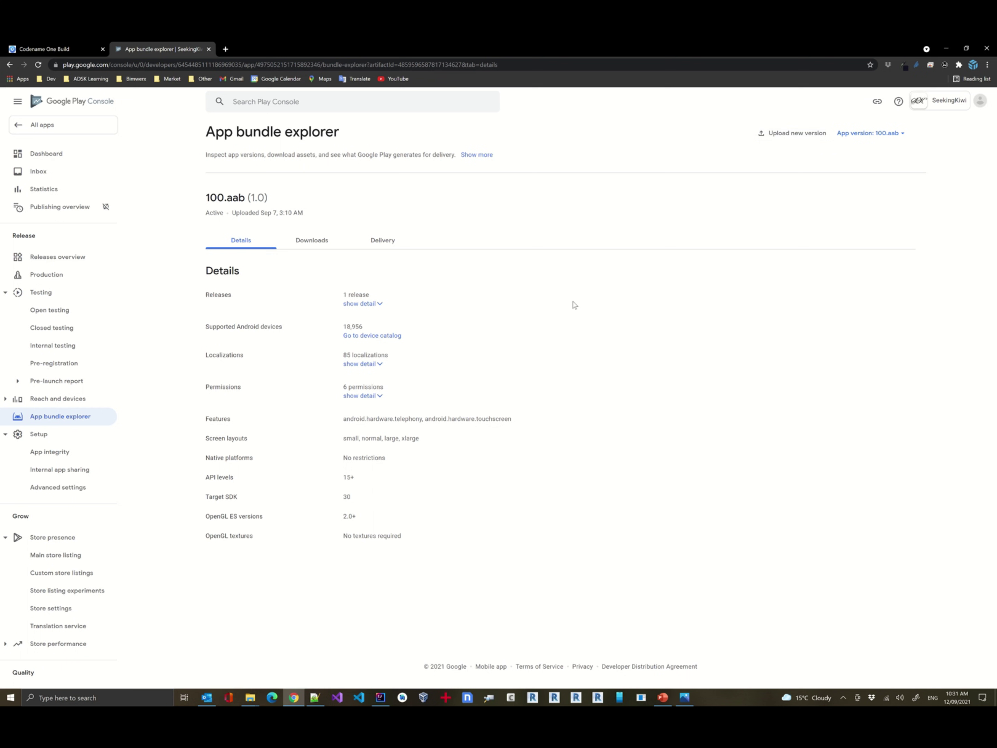
Review the wrong-signing-key upload error screenshot in Photos, then return to Play Console.
key(alt+Tab)
key(Tab)
key(Tab)
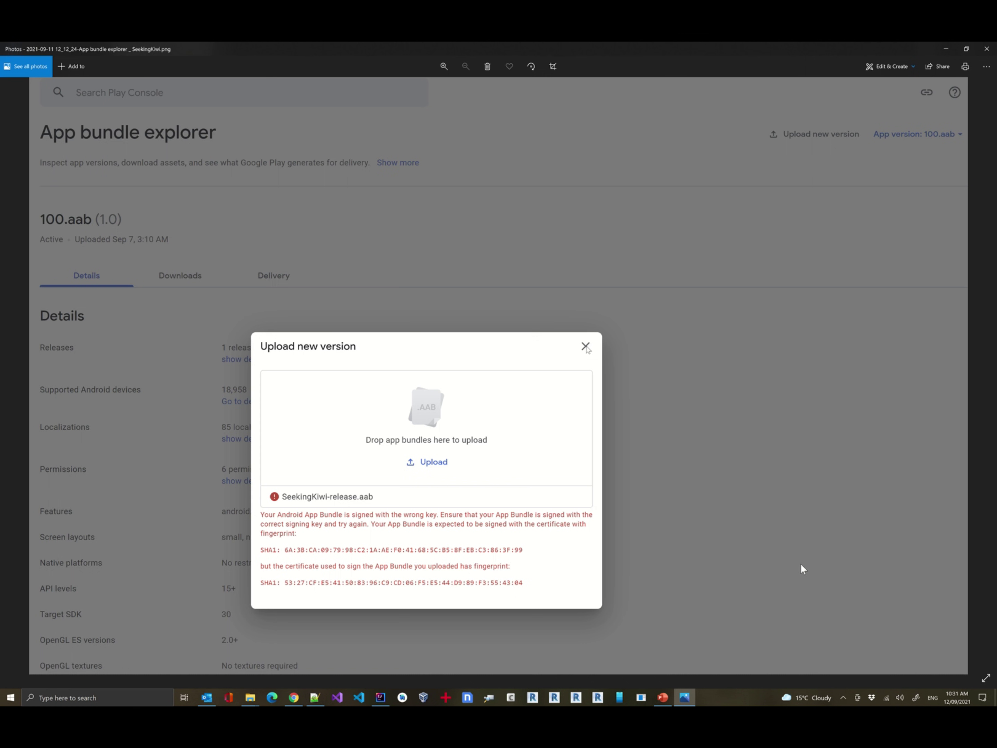
key(alt+Tab)
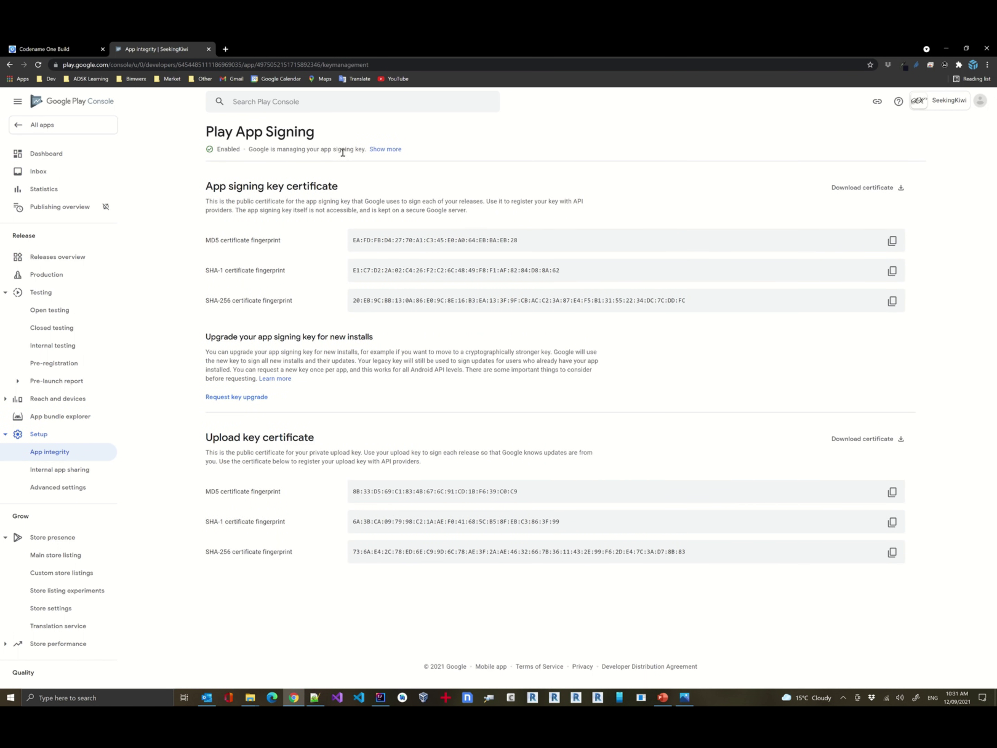
Expand the Play App Signing explanation and look over the app signing and upload key fingerprints.
click(391, 151)
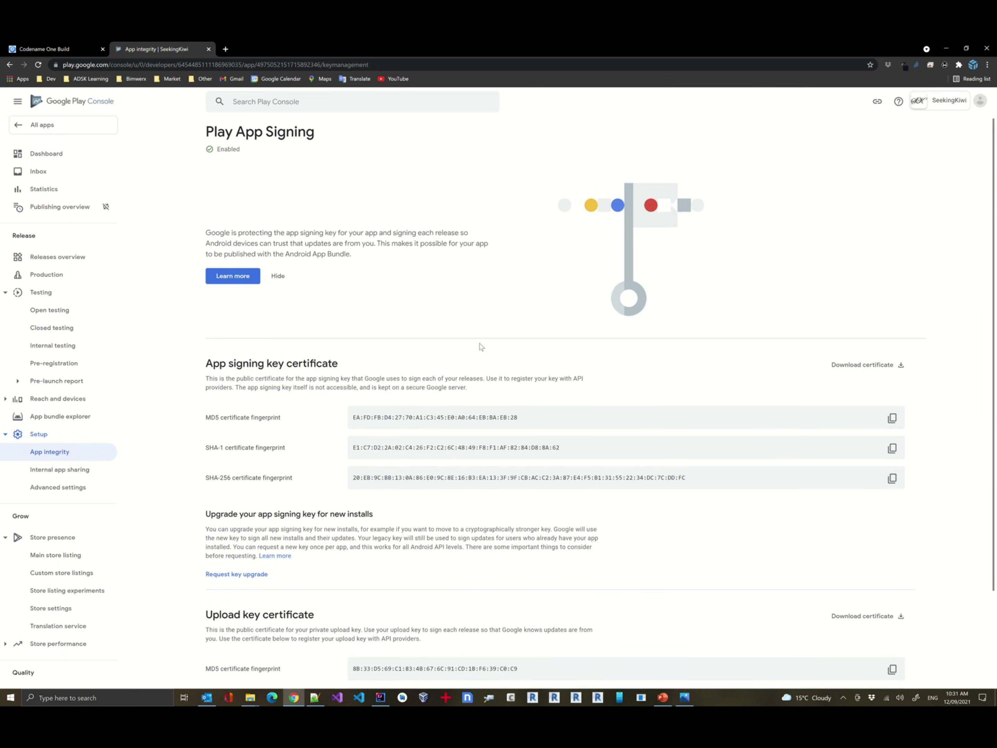
scroll(486, 365, down, 3)
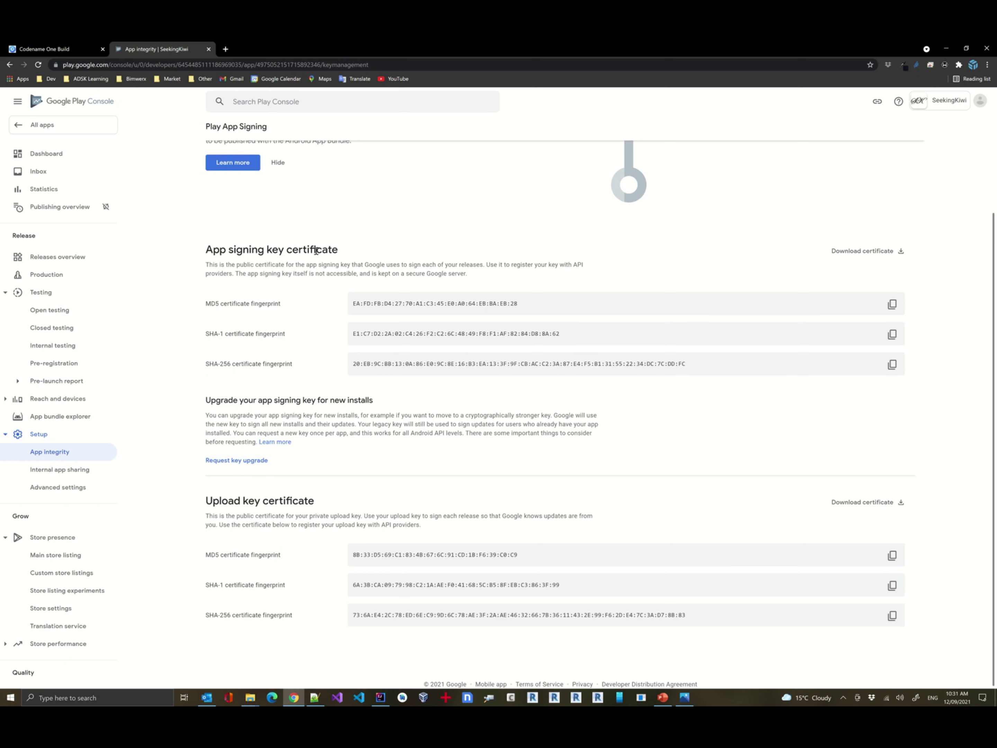
scroll(282, 494, up, 3)
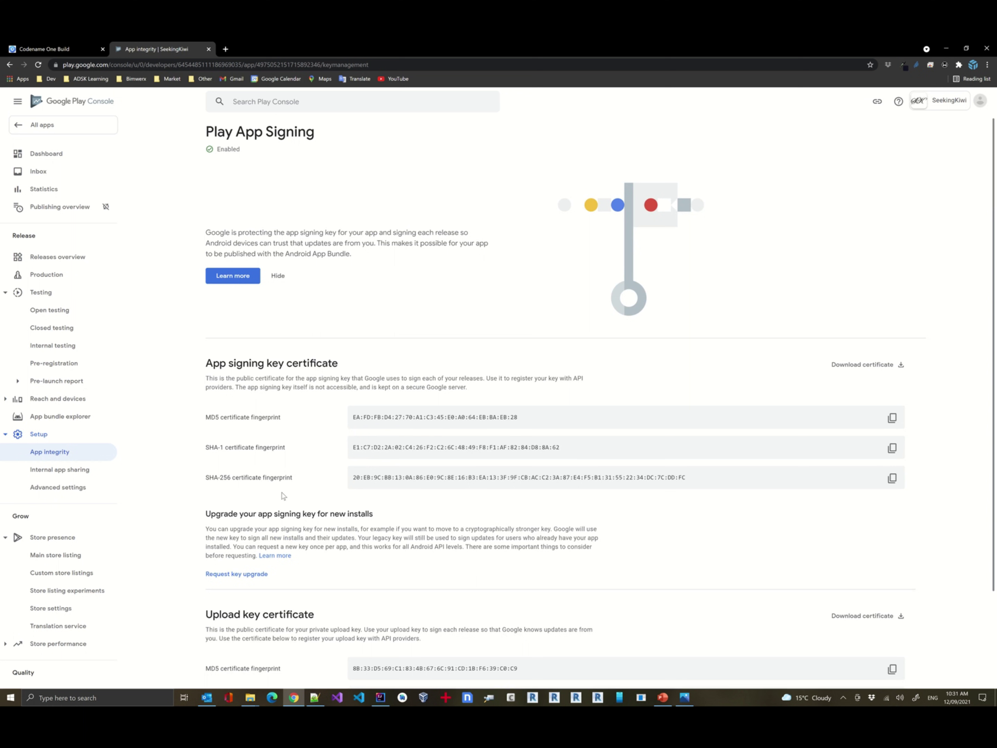
scroll(282, 495, down, 3)
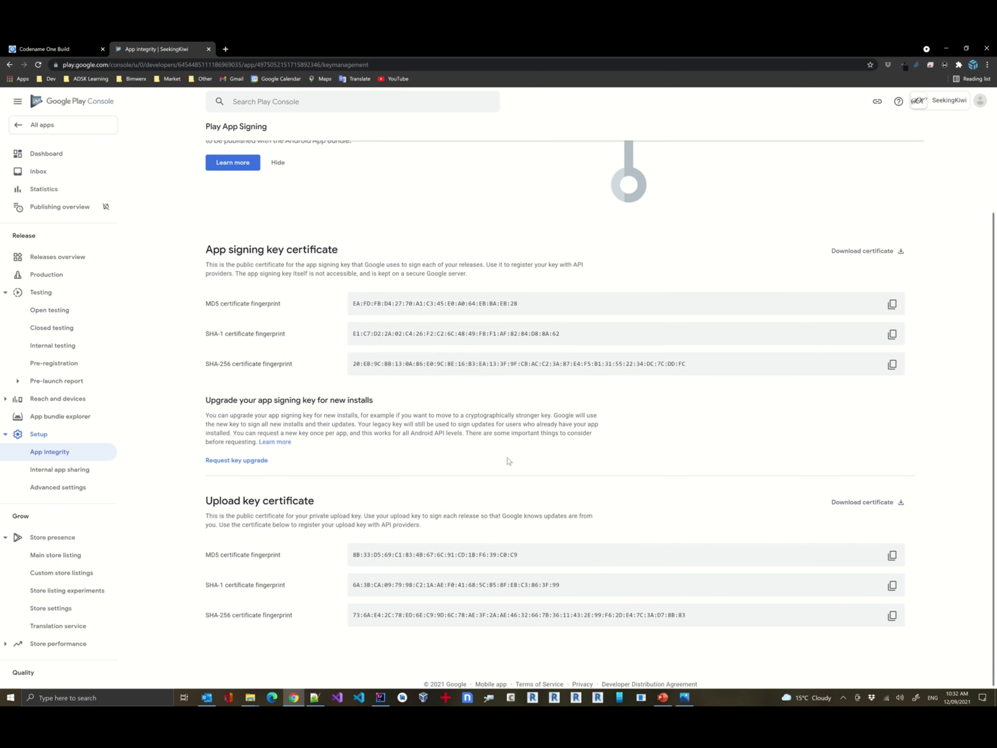
scroll(508, 461, up, 2)
scroll(509, 460, up, 1)
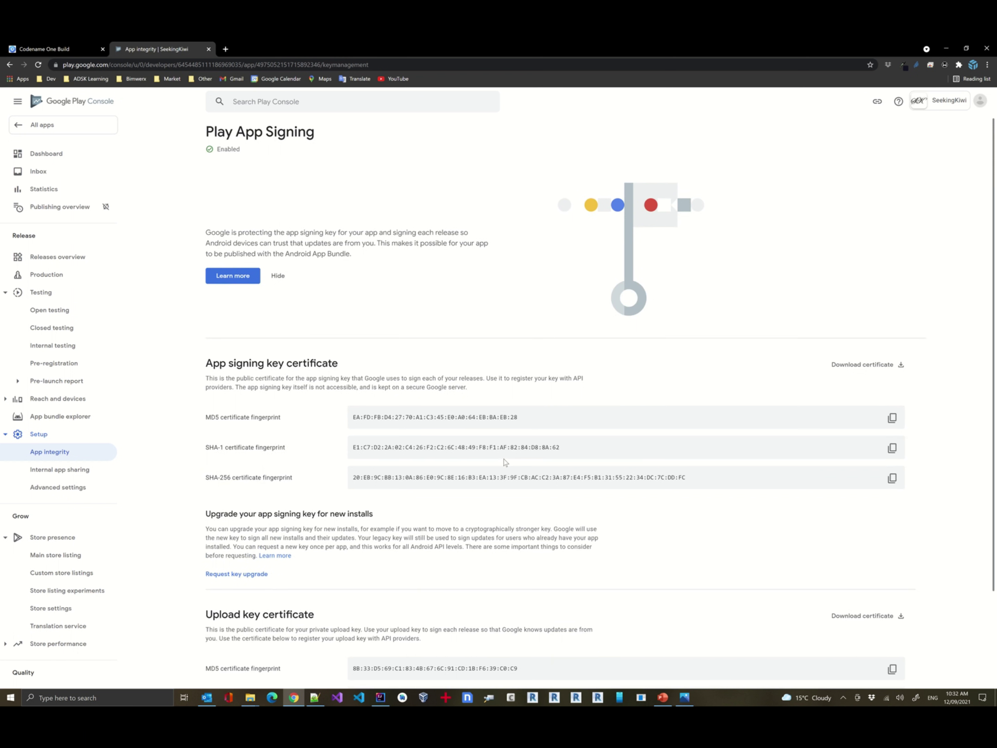
In IntelliJ, open Codename One Preferences for the KiwiTest1 project from its context menu.
click(381, 697)
right_click(43, 82)
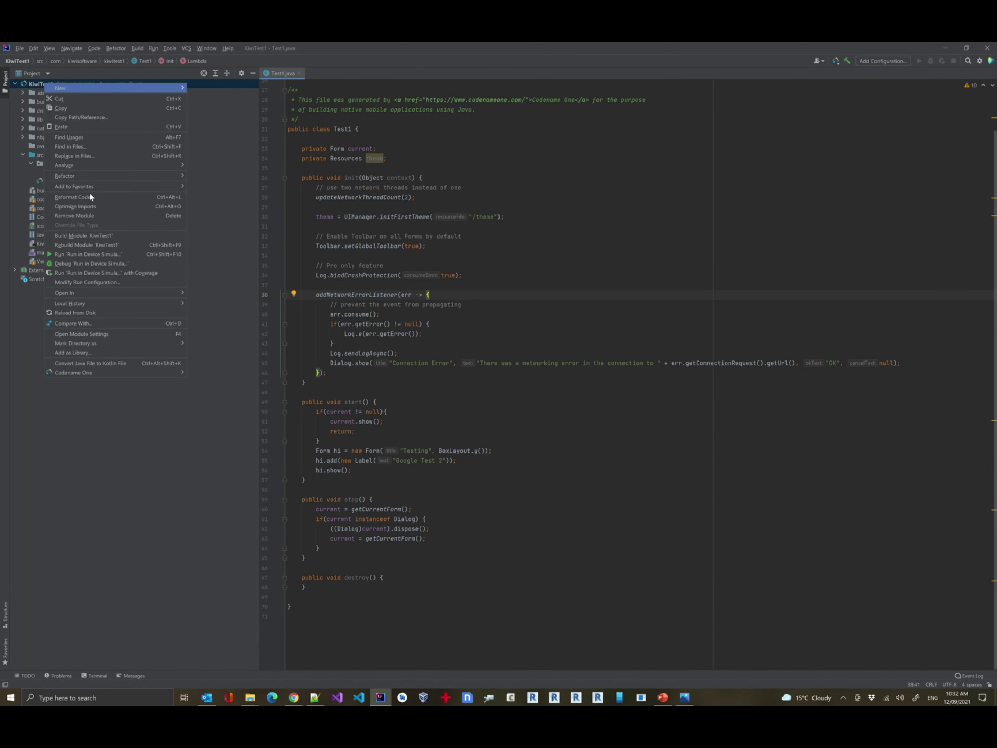
mouse_move(174, 373)
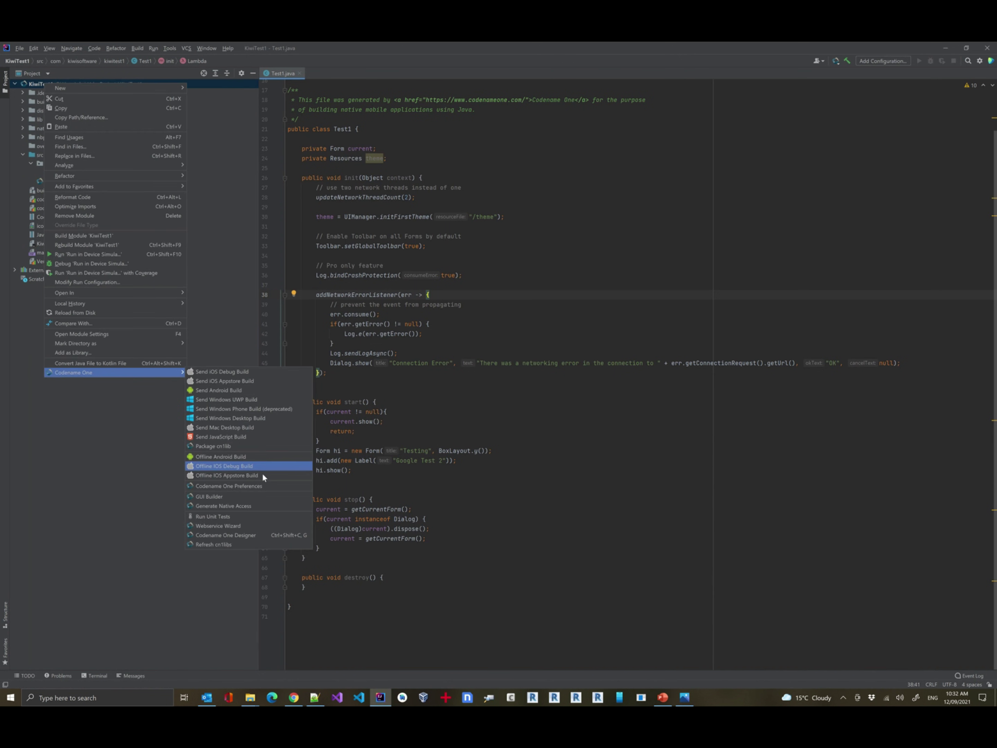
click(229, 486)
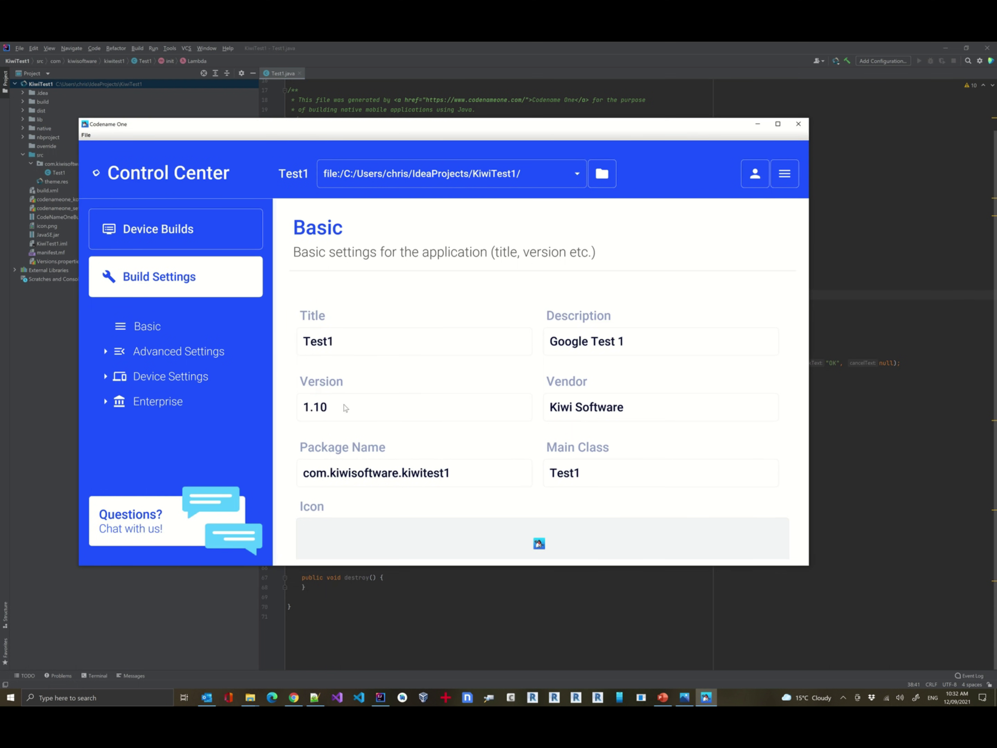
Change the version to 1.1 and review Android settings: keystore Keychain_3.ks, alias kiwitest1, Release build.
click(335, 412)
key(BackSpace)
click(162, 380)
click(164, 427)
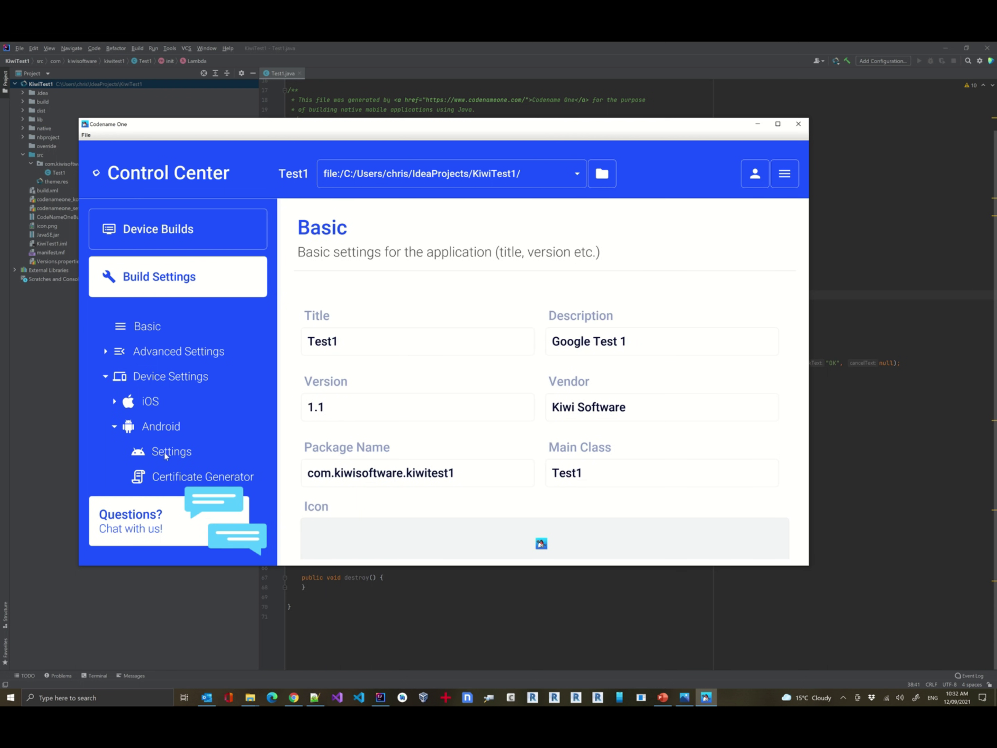
click(165, 454)
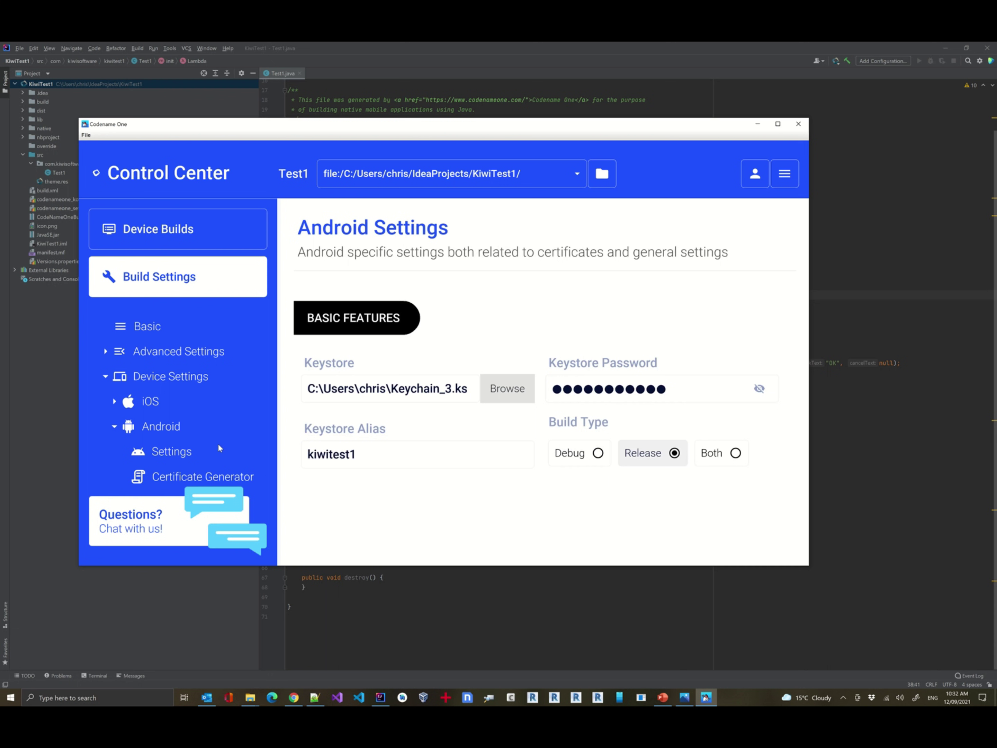
click(181, 476)
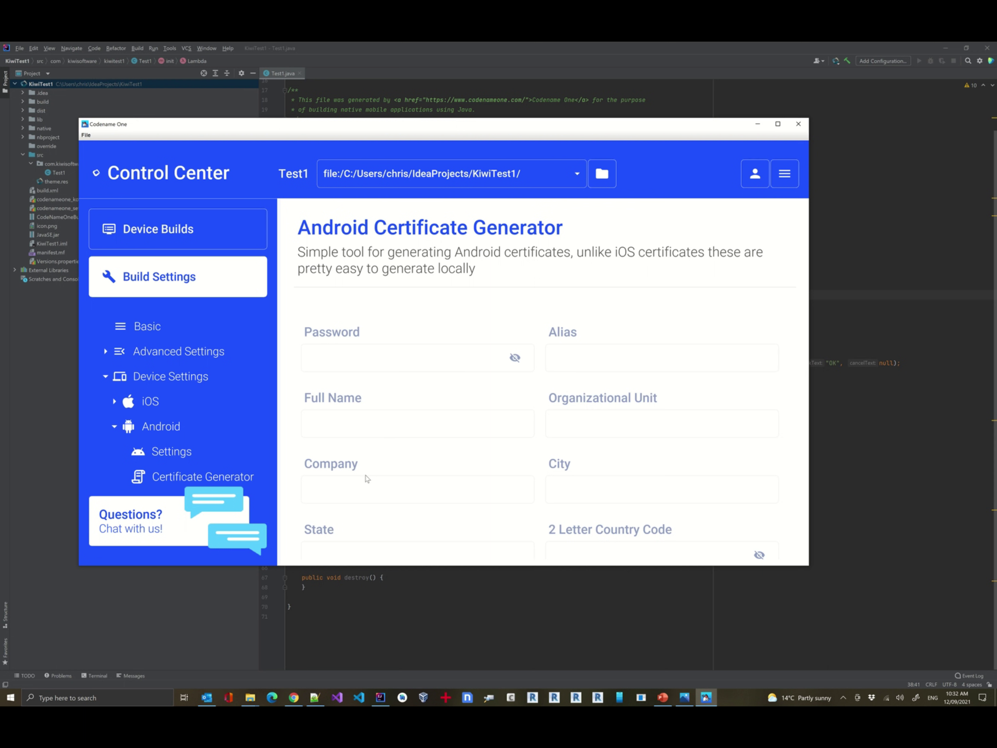
scroll(551, 457, down, 2)
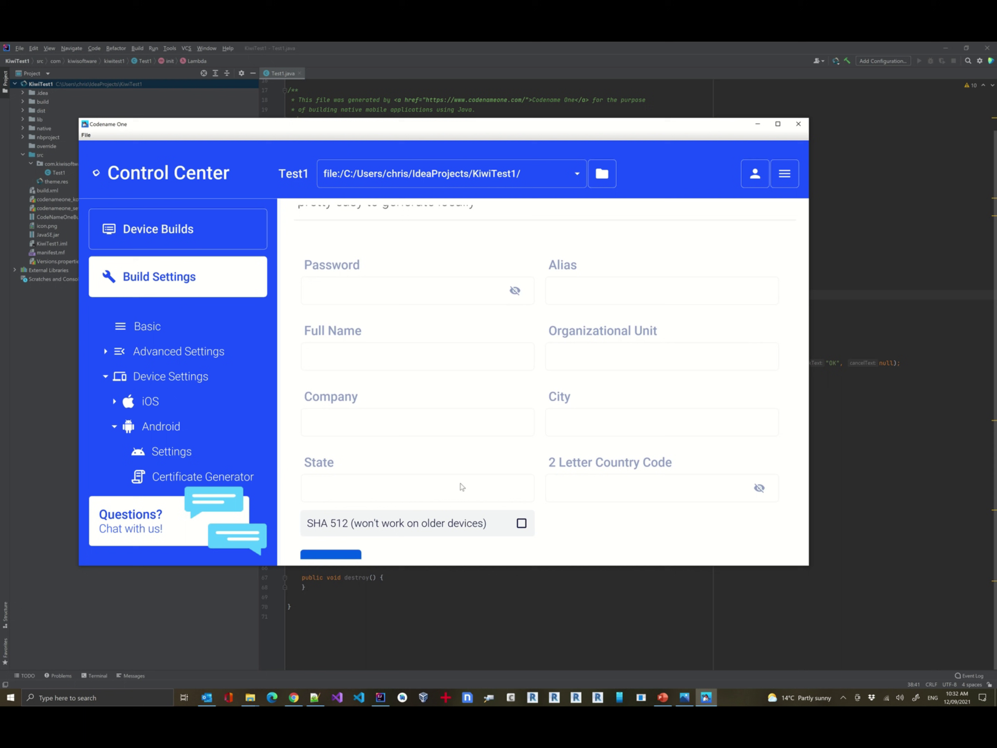
scroll(550, 520, down, 1)
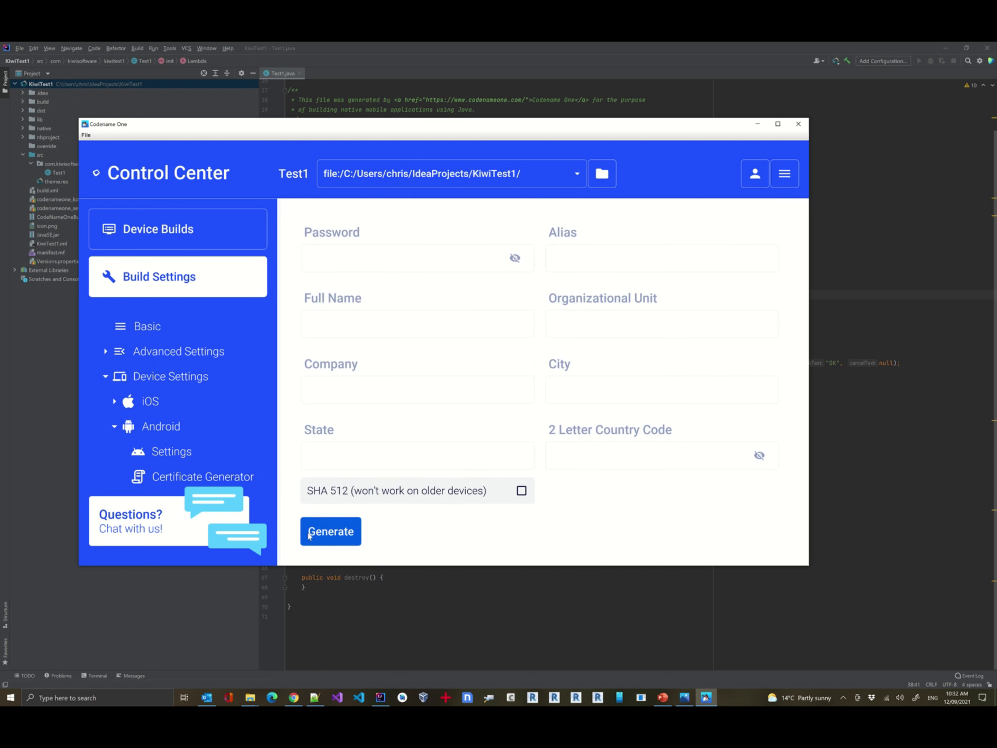
click(171, 452)
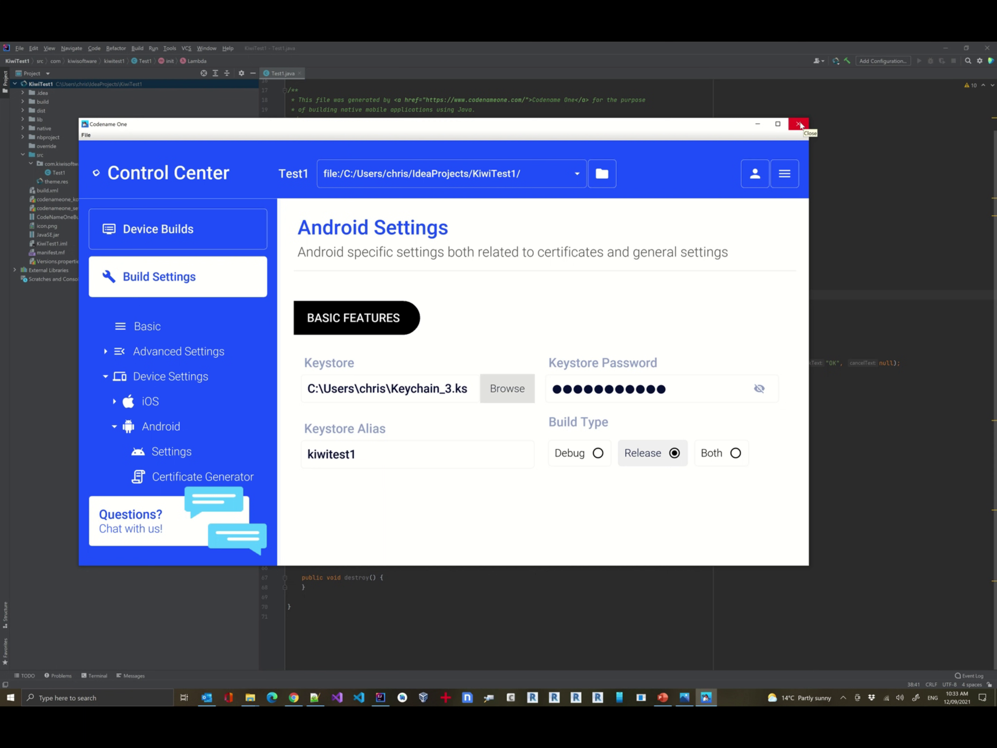
Close Control Center and return to Play Console's All apps list.
click(799, 125)
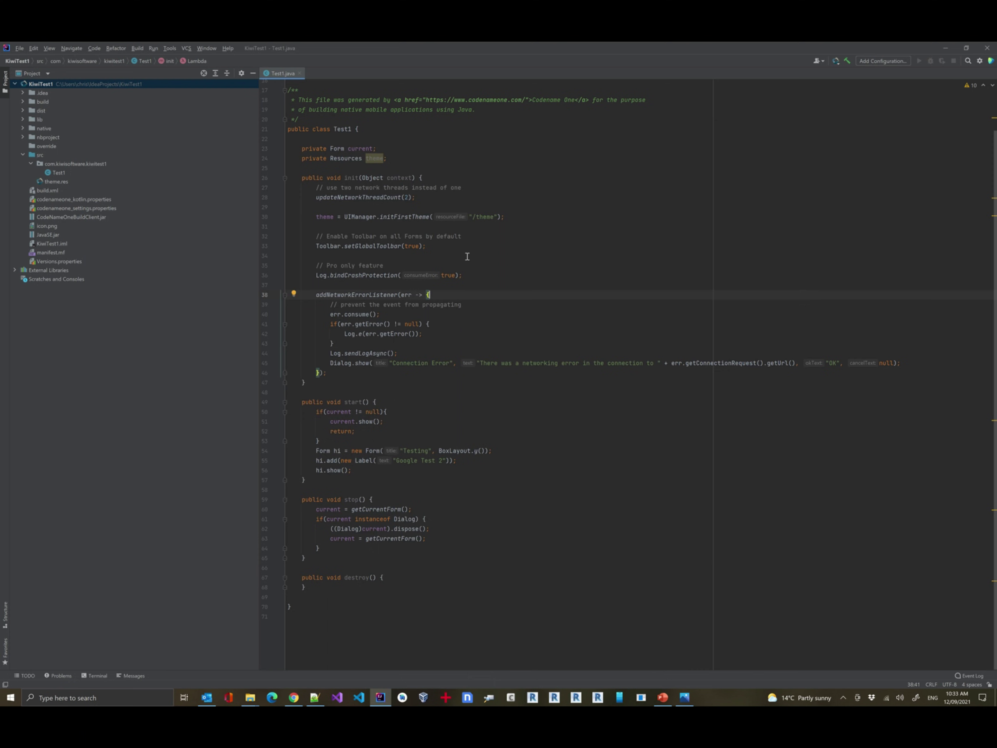
key(alt+Tab)
click(468, 259)
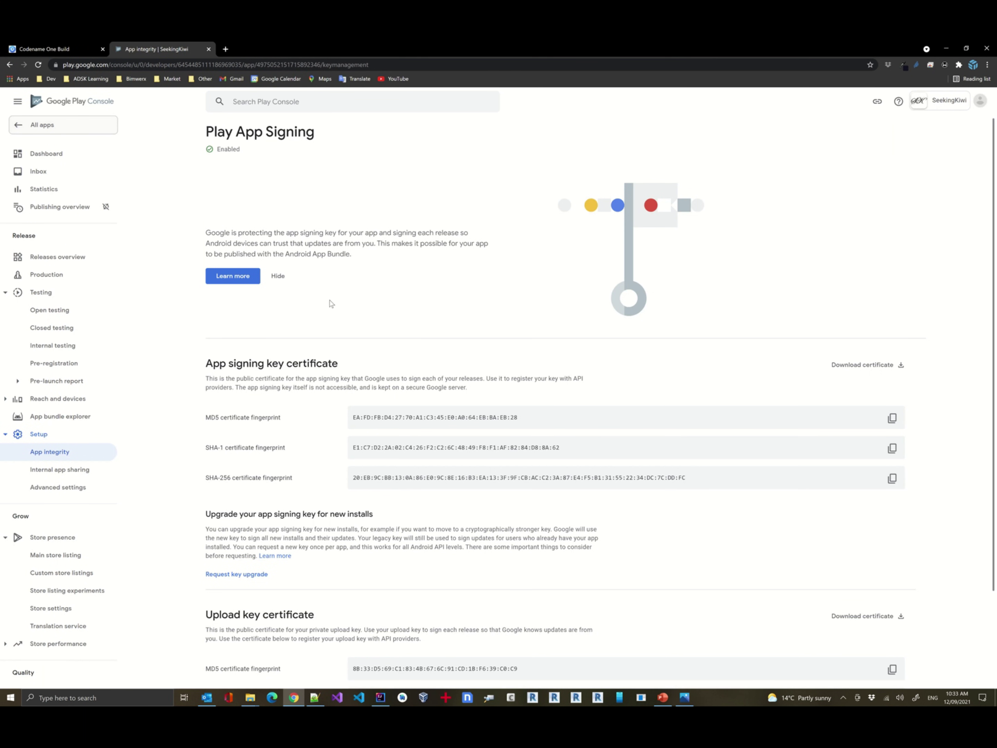
key(alt+Left)
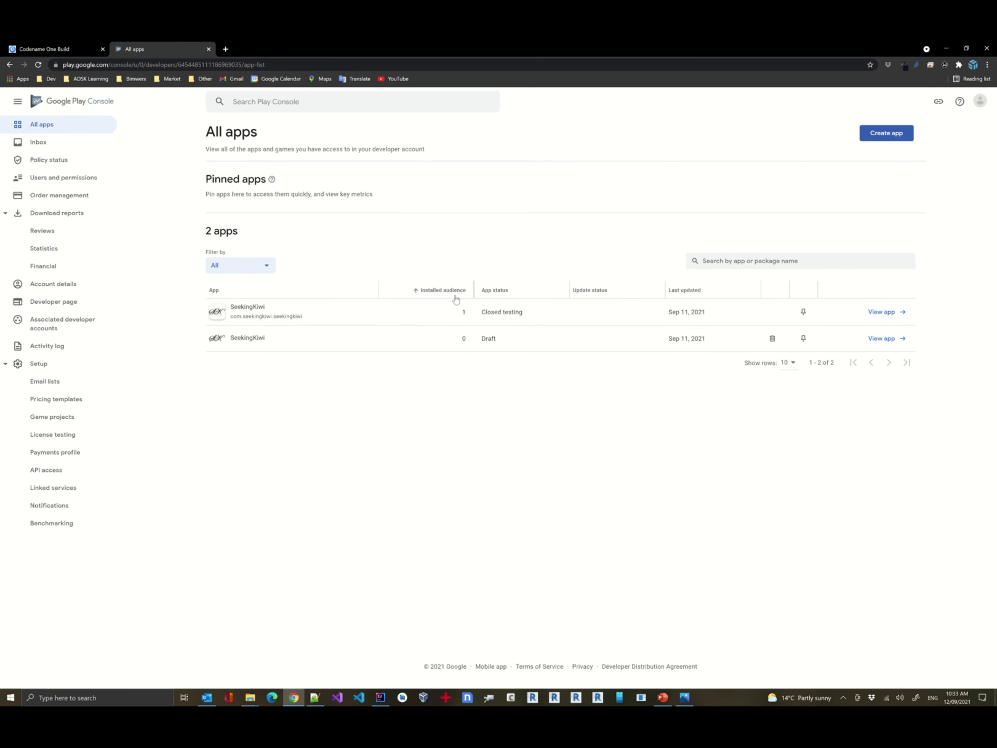
Create the free app 'Kiwi Test 1' as an App, accepting both declarations.
click(371, 189)
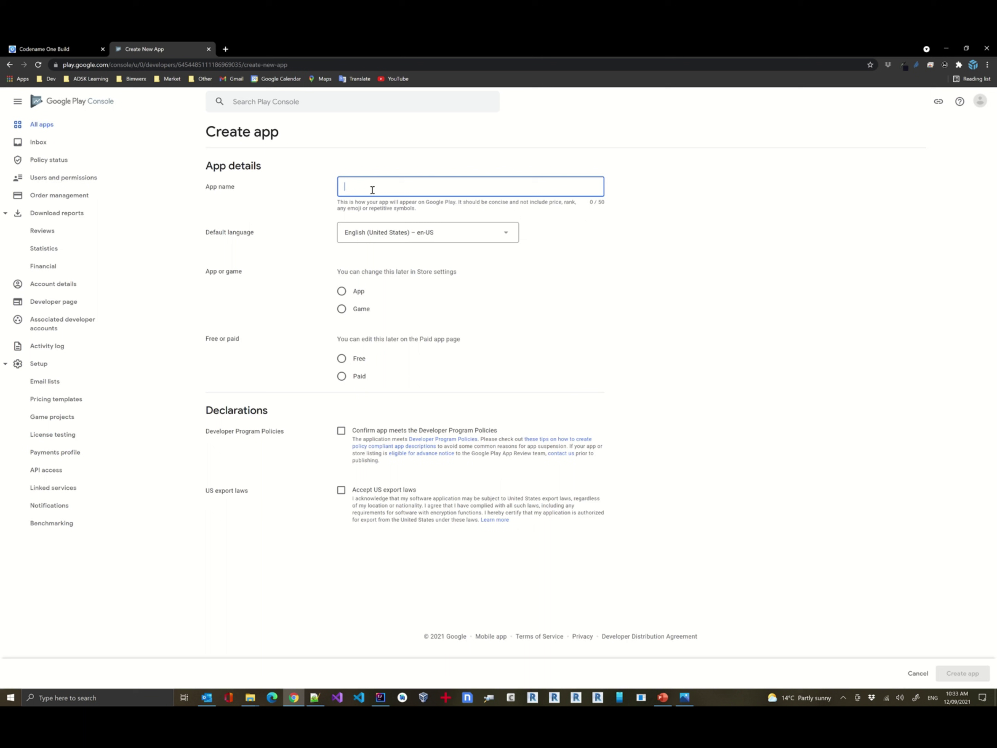
text(test)
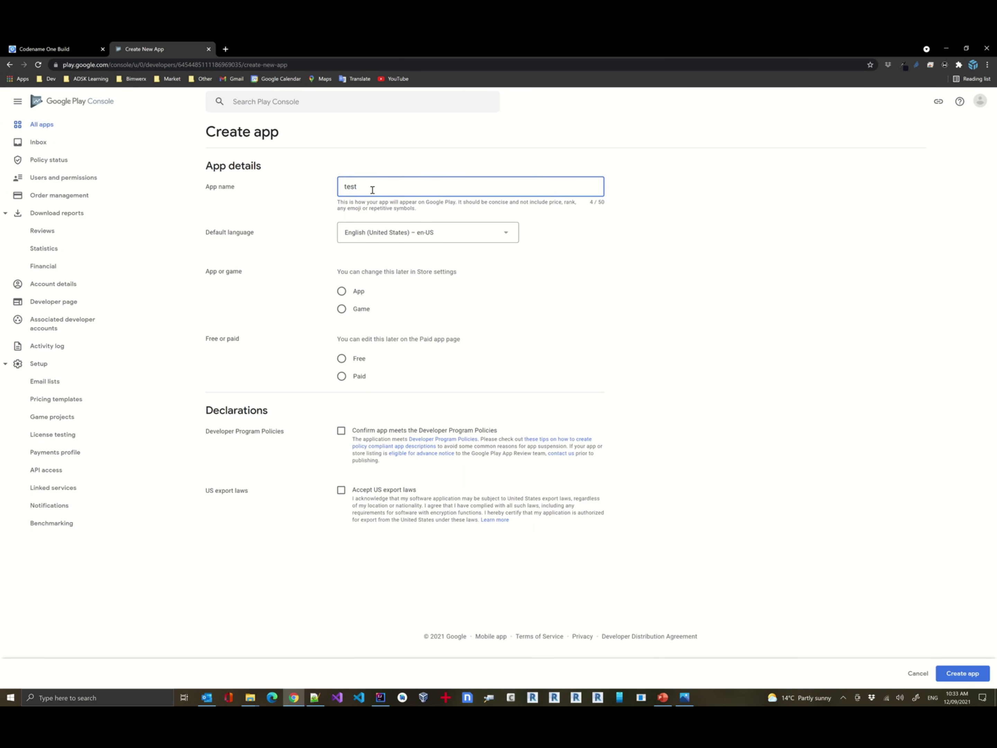
text(1)
key(Home)
text(Kiwi)
key(Delete)
text(T)
click(344, 291)
click(361, 358)
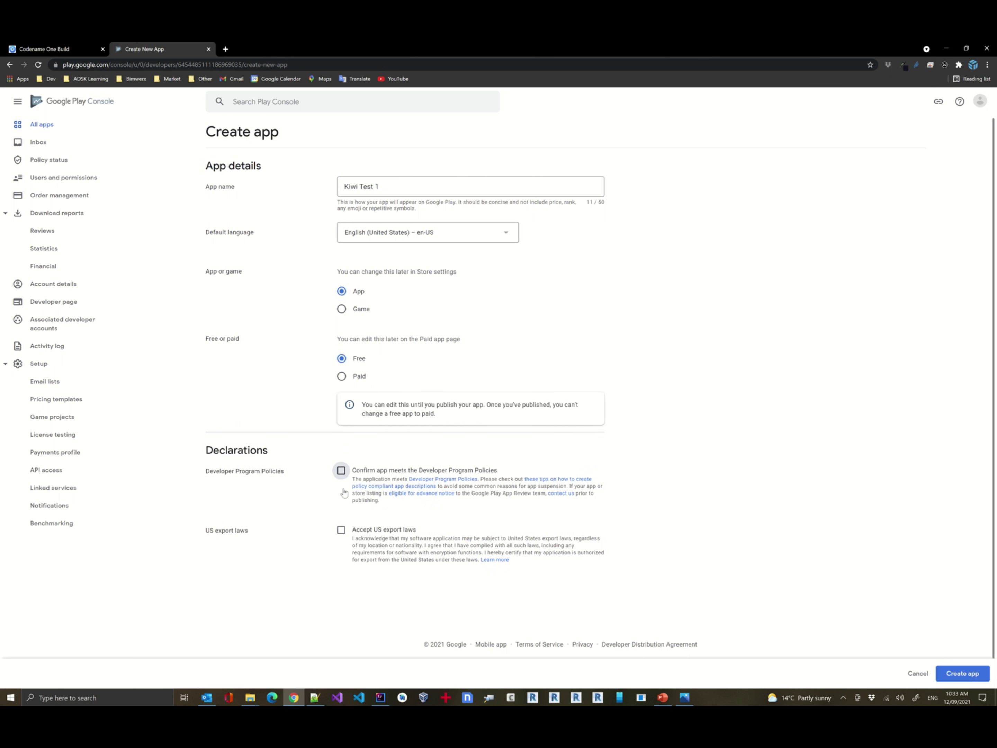
click(341, 470)
click(341, 529)
click(971, 671)
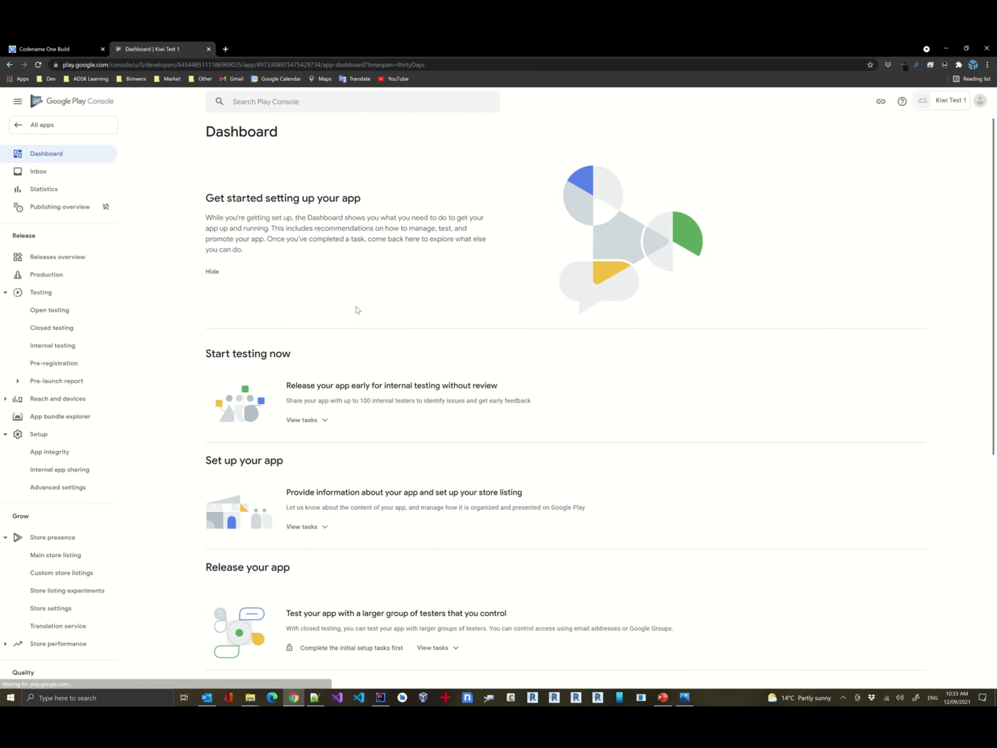
Assign SeekingKiwi Testers to internal testing, save a feedback e-mail address, and start a new release.
click(306, 419)
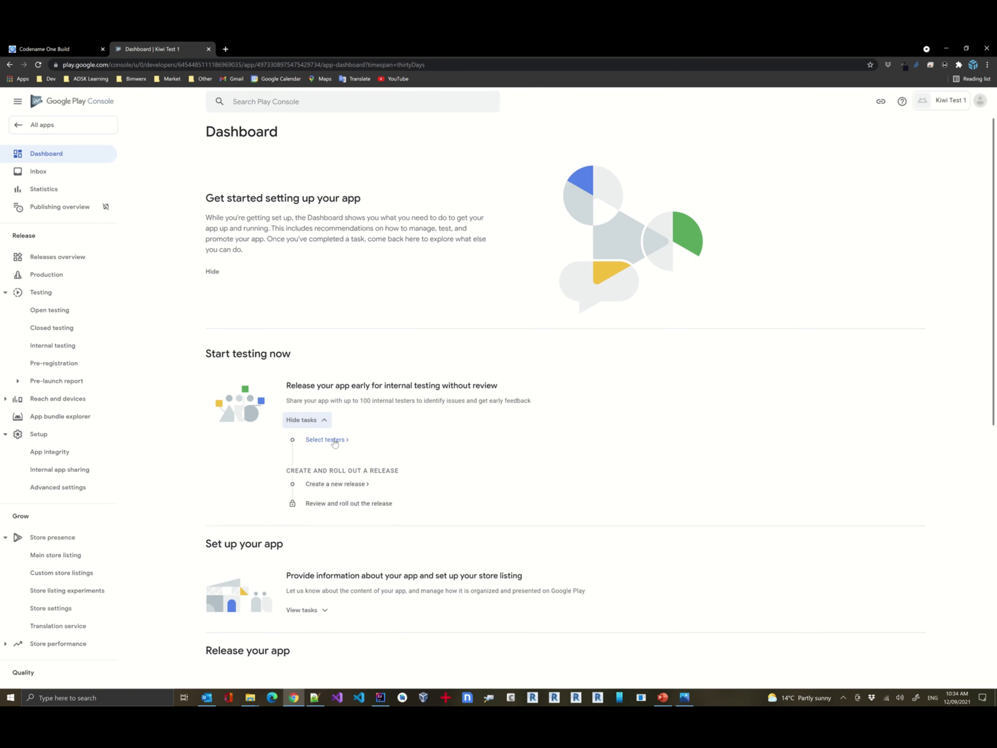
click(333, 441)
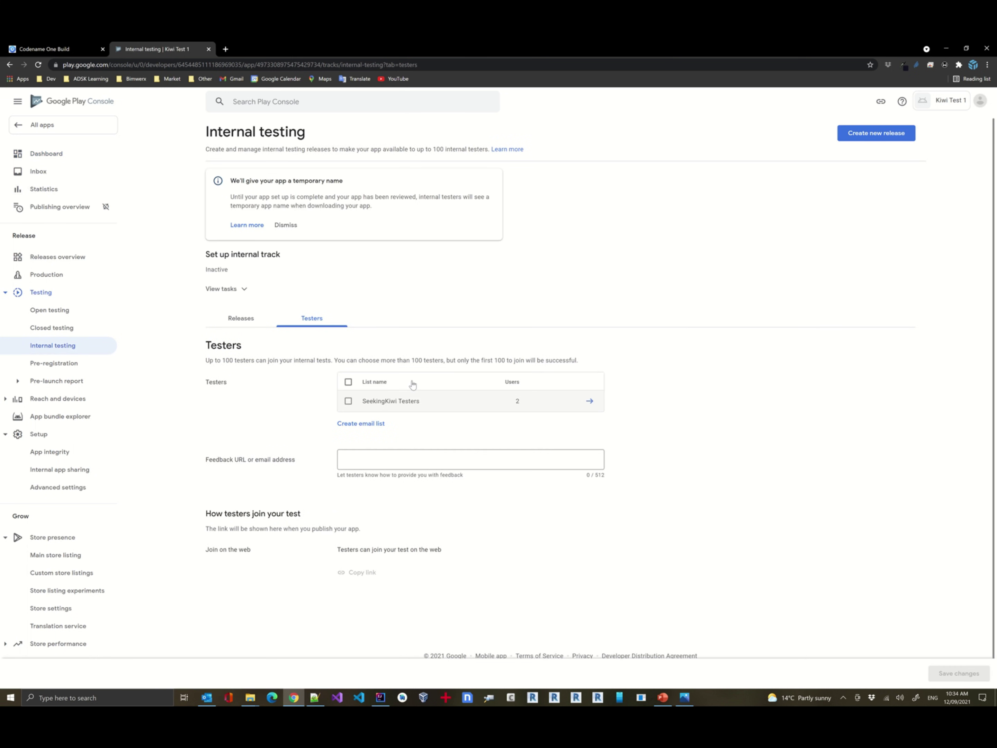
click(348, 400)
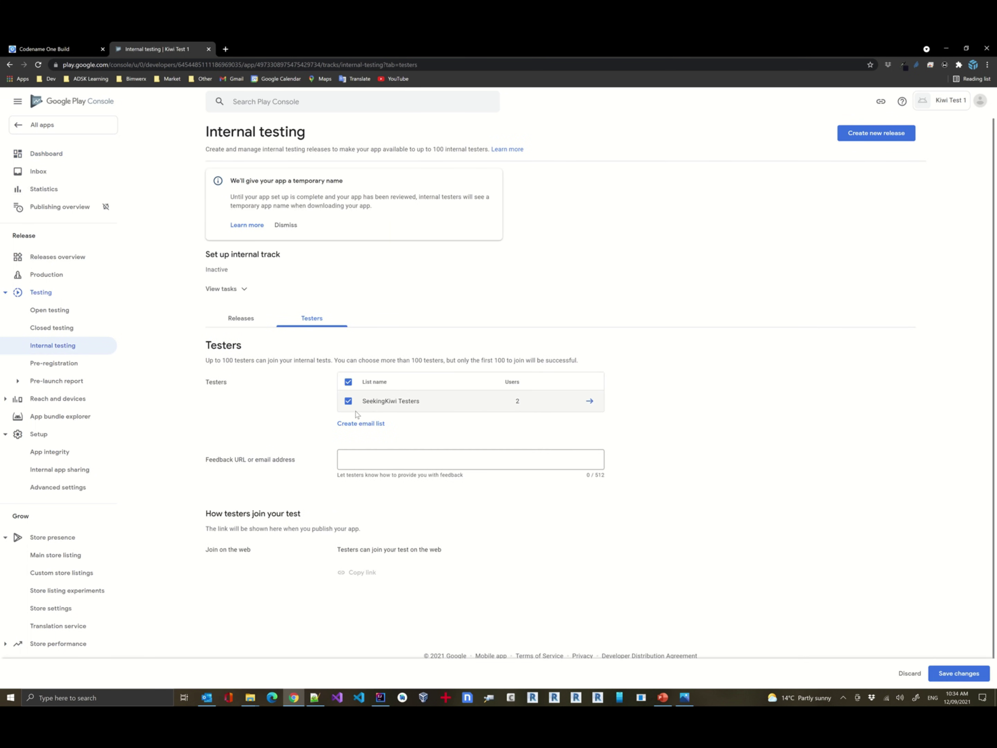
click(429, 464)
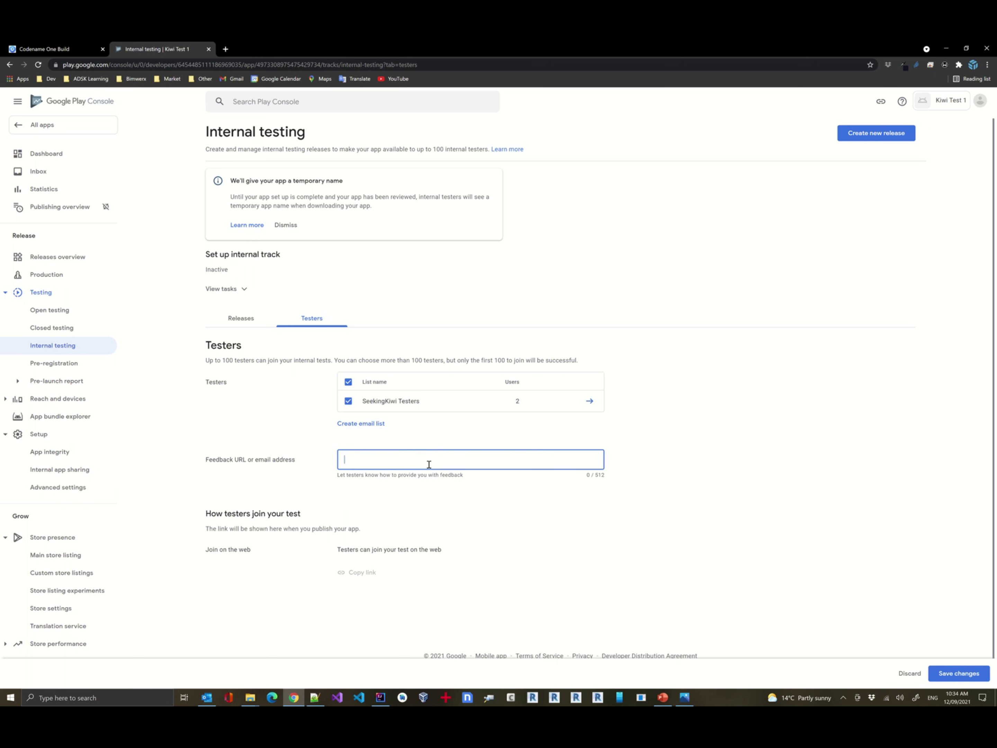
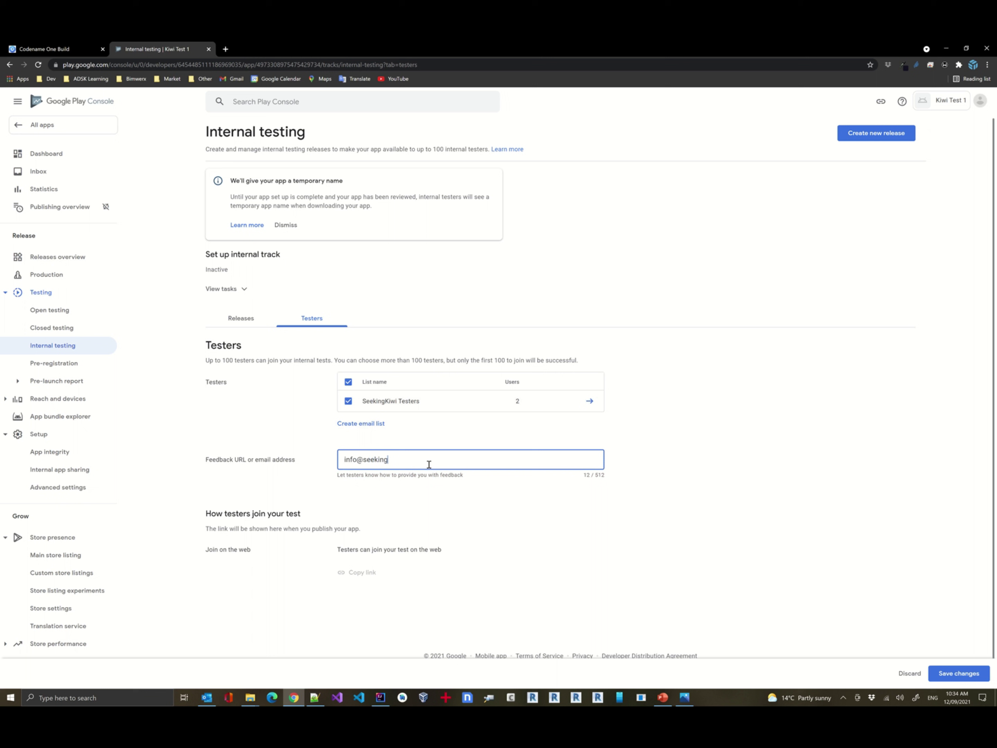
click(958, 673)
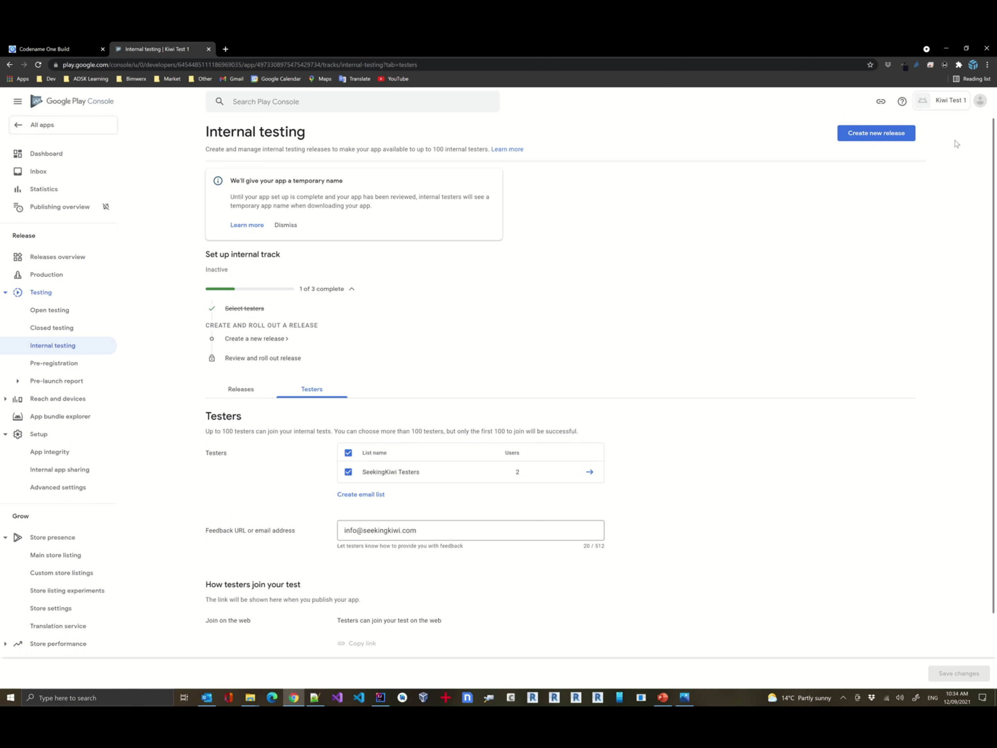
click(870, 133)
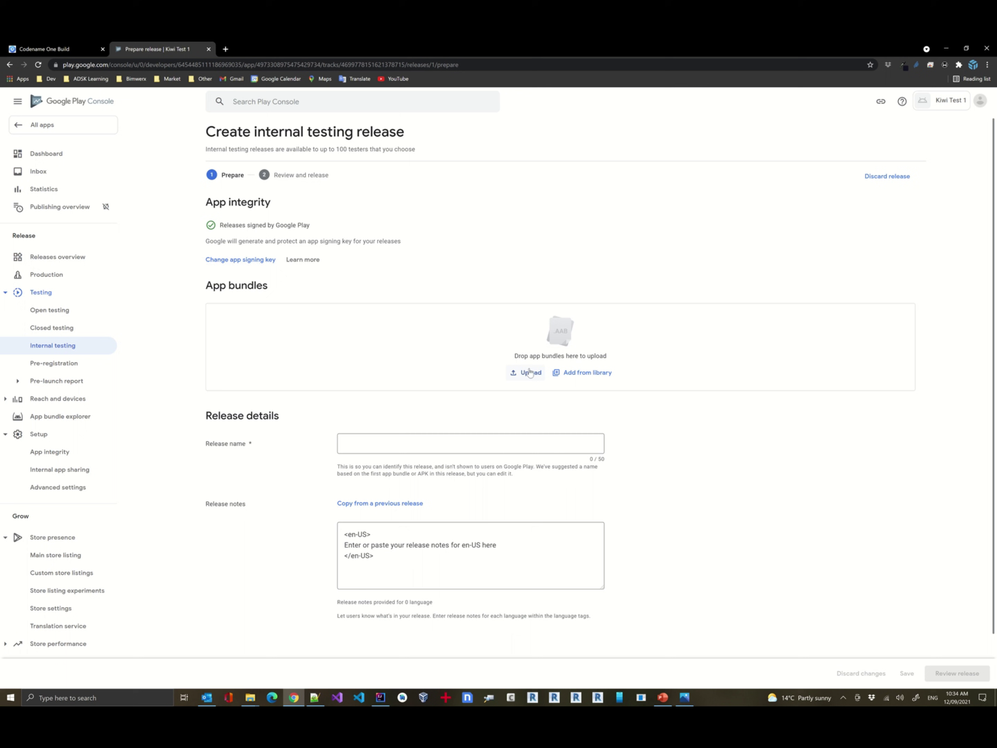
Bring up the Change app signing key options for the internal testing release.
click(244, 261)
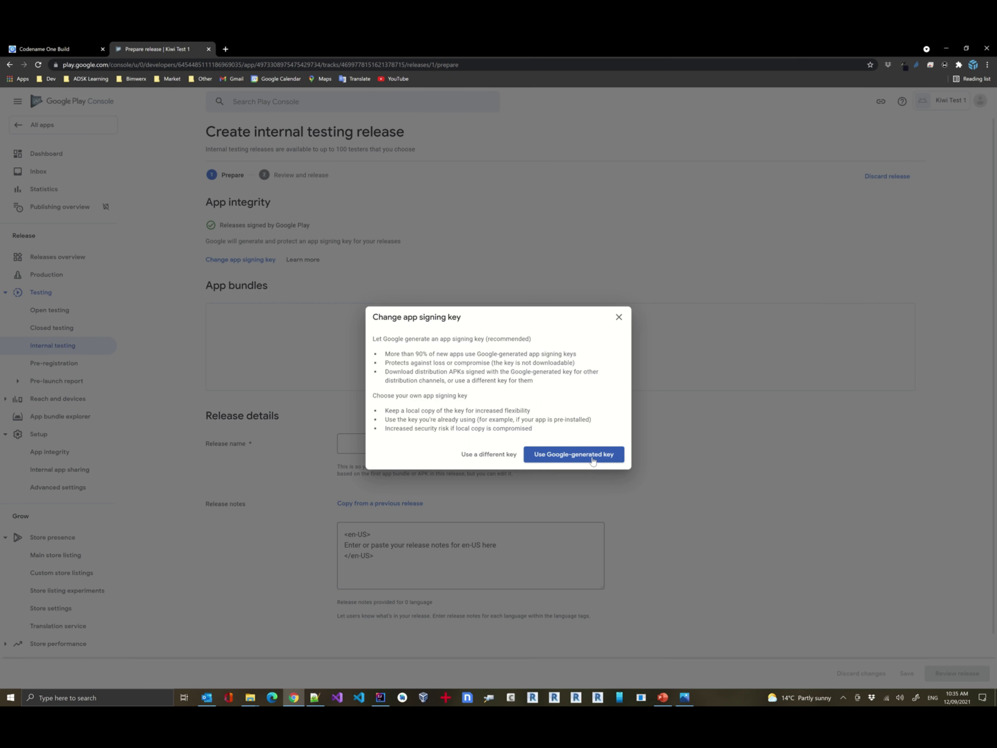
Choose a different key exported from a Java keystore and copy its PEPK command.
click(479, 455)
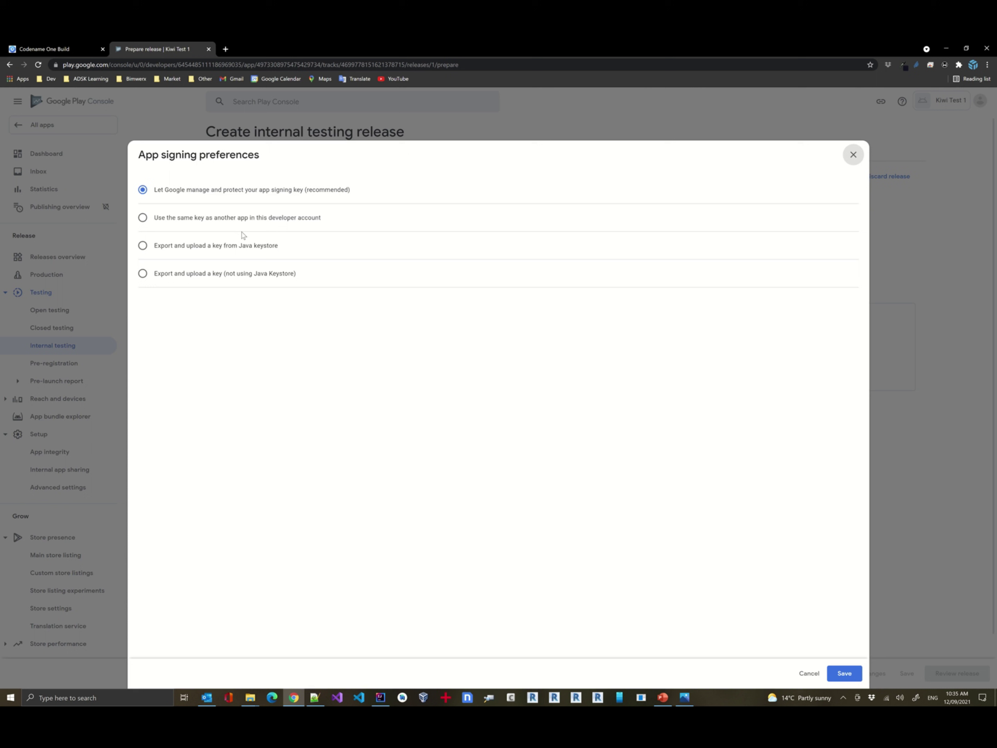
click(189, 247)
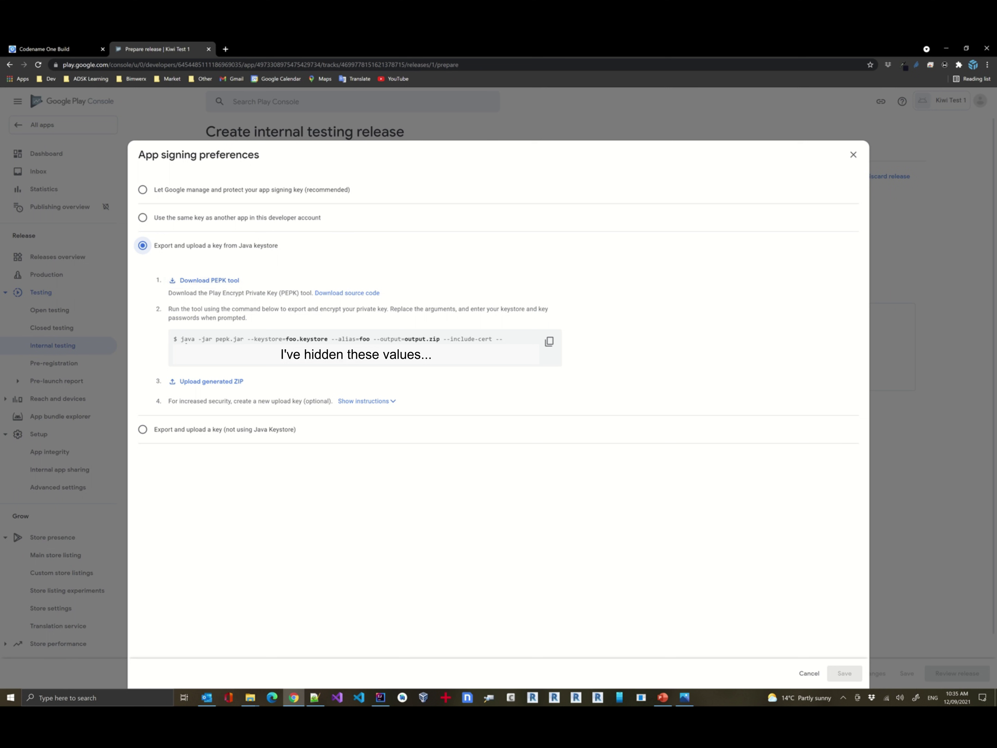
click(550, 346)
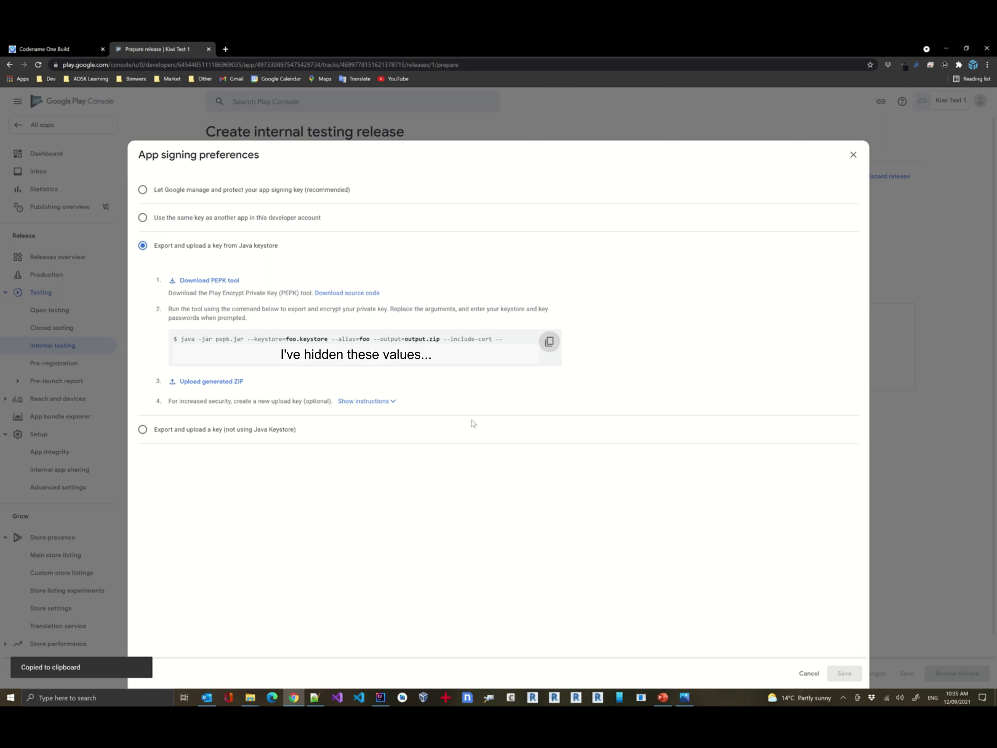
Paste the PEPK command into the Notepad++ notes below the existing command.
click(314, 696)
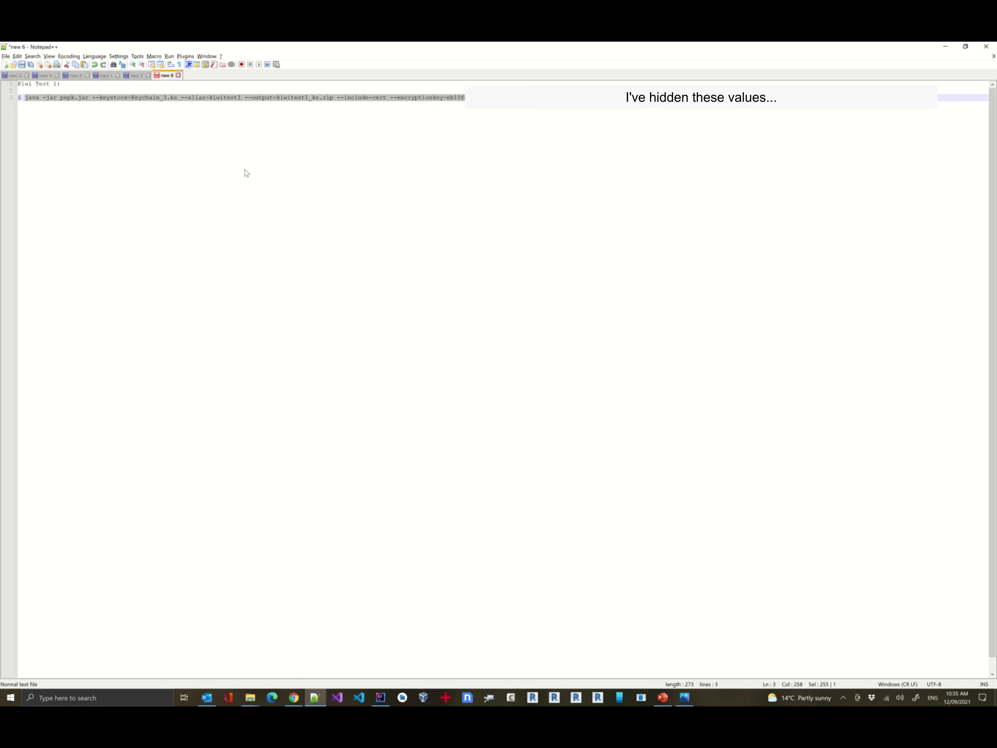
click(942, 98)
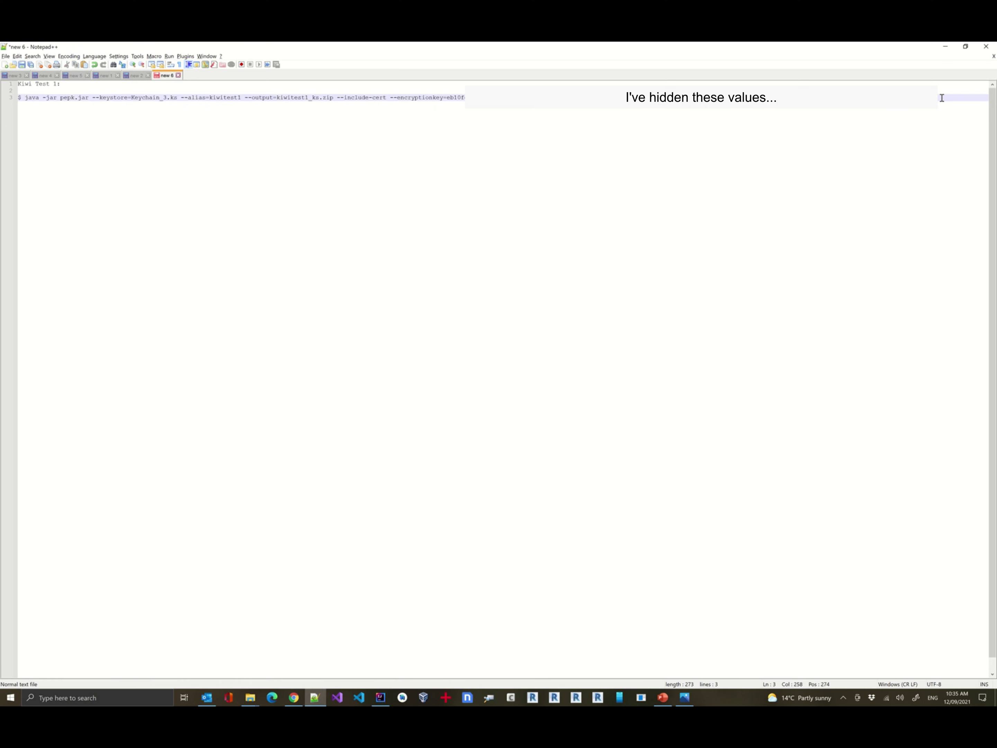
key(Return)
key(Return)
key(Return)
key(ctrl+v)
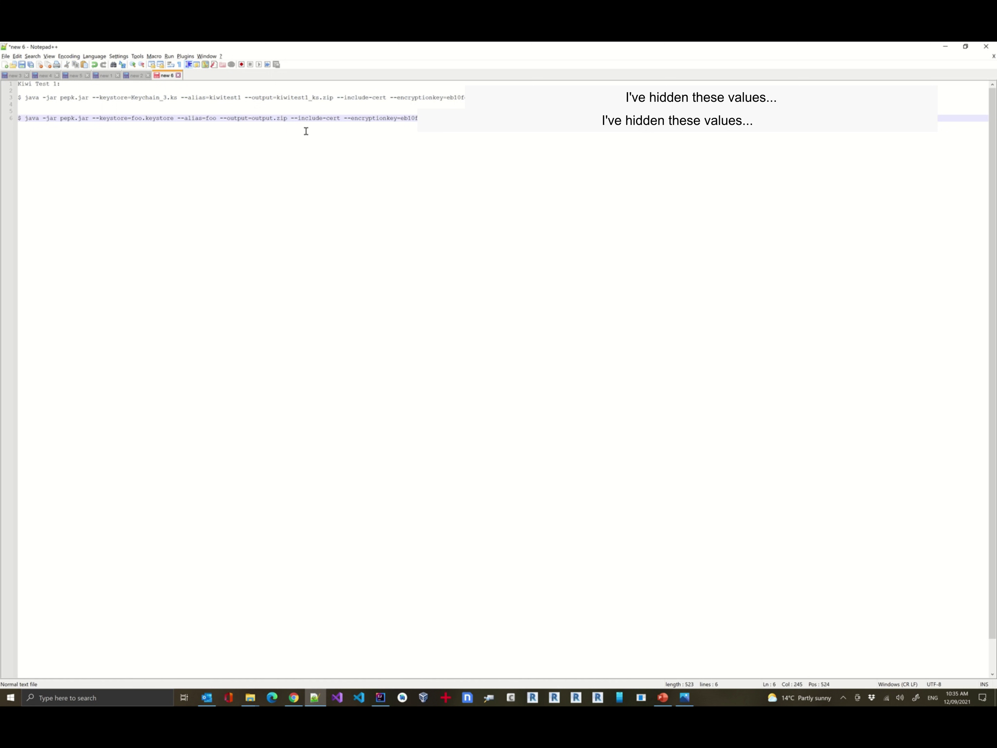
key(alt+Tab)
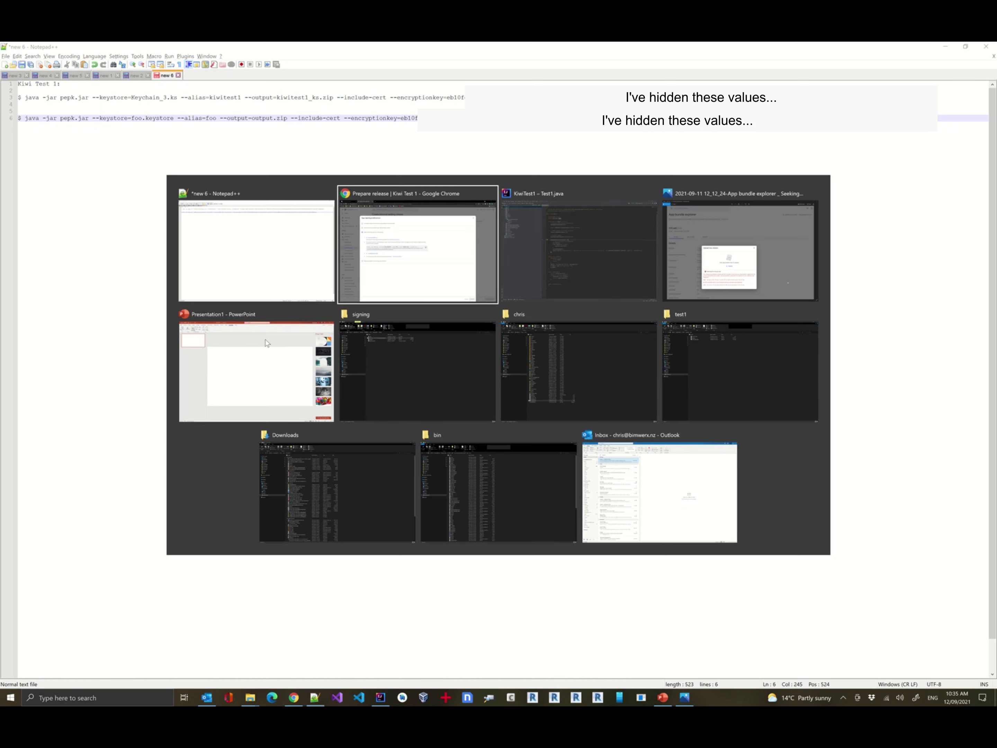
Check Test1-release.aab and Keychain_3.ks in the test1 folder, then return to Play Console's signing preferences.
key(Tab)
key(Tab)
key(Tab)
key(Tab)
key(Tab)
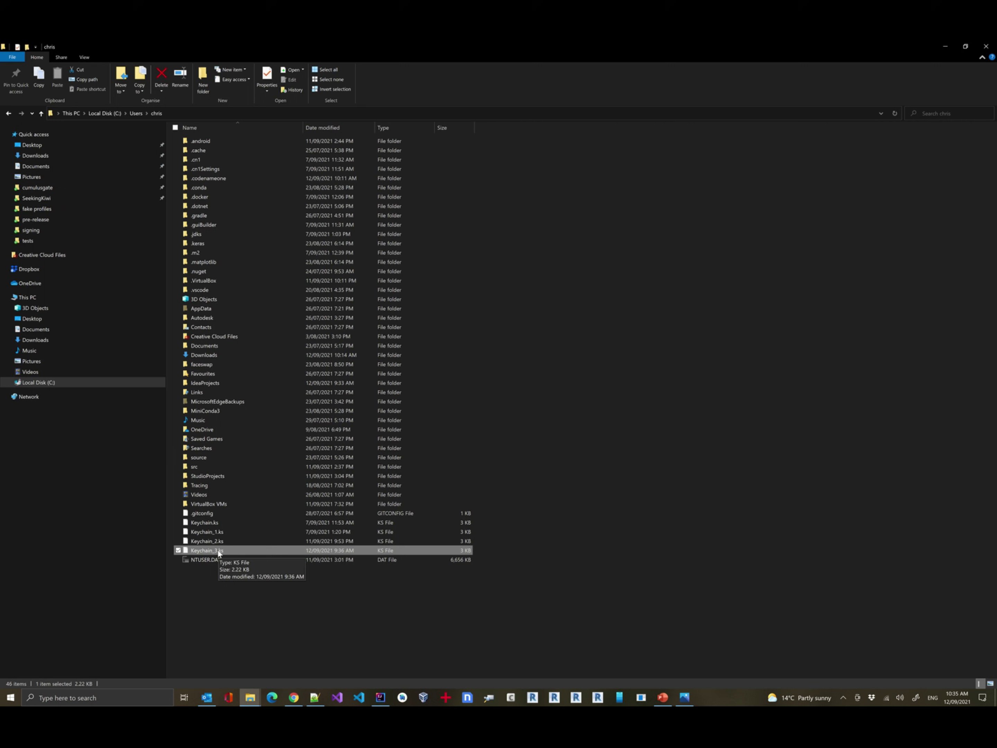
key(alt+Tab)
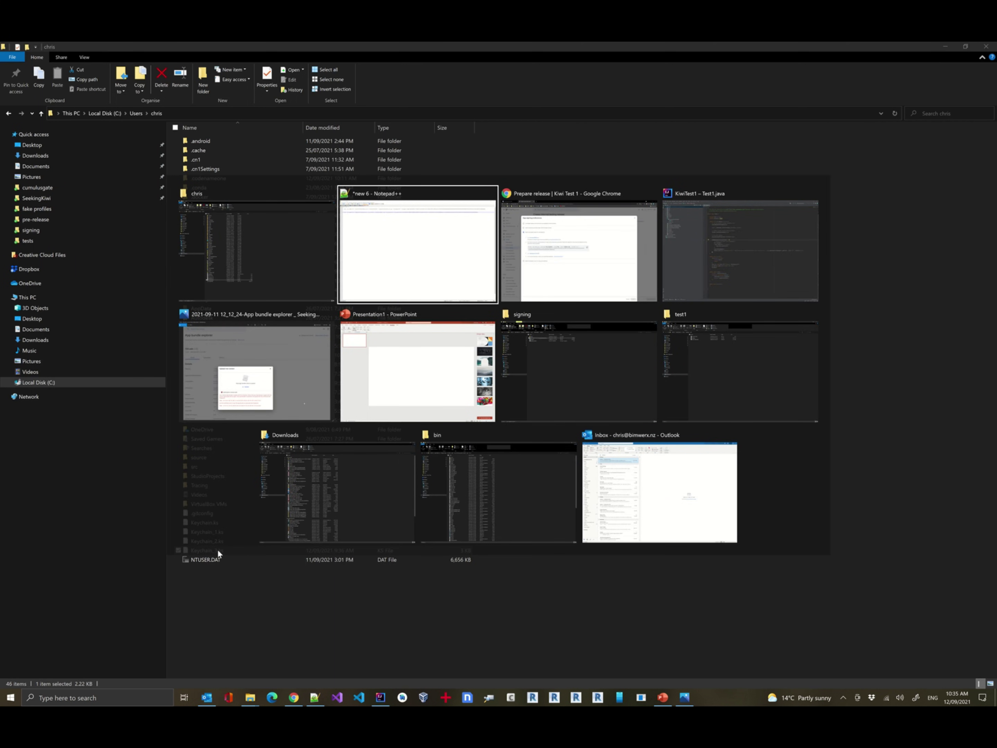
key(alt+Tab)
key(alt+Tab)
key(alt+Tab)
key(alt+Tab)
key(alt+Tab)
key(alt+Tab)
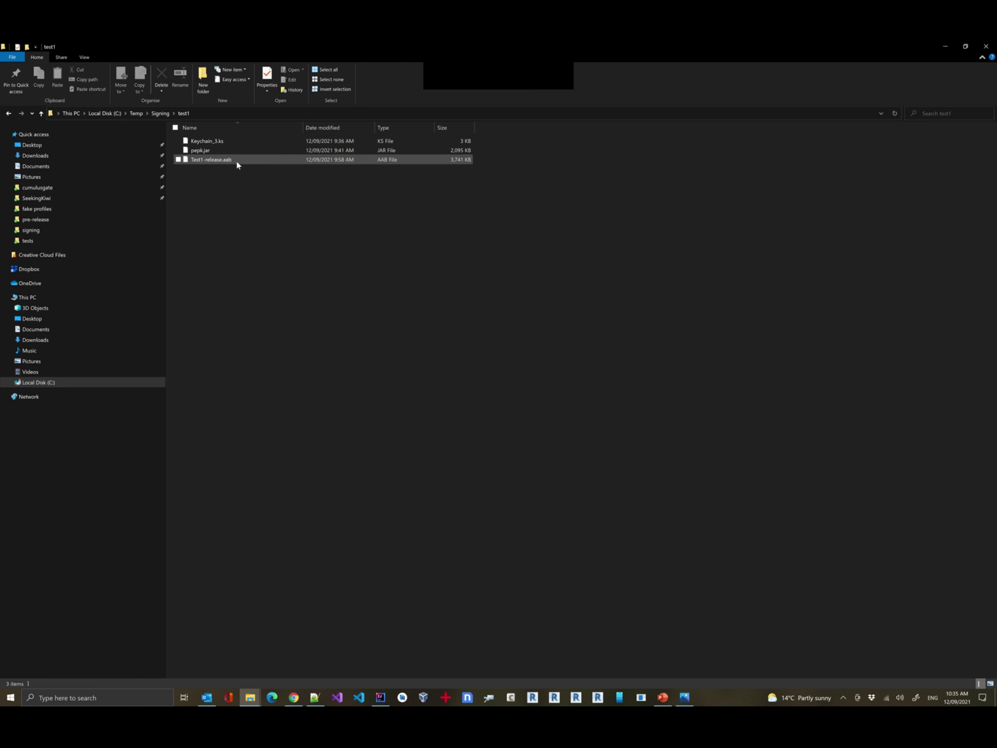
click(236, 160)
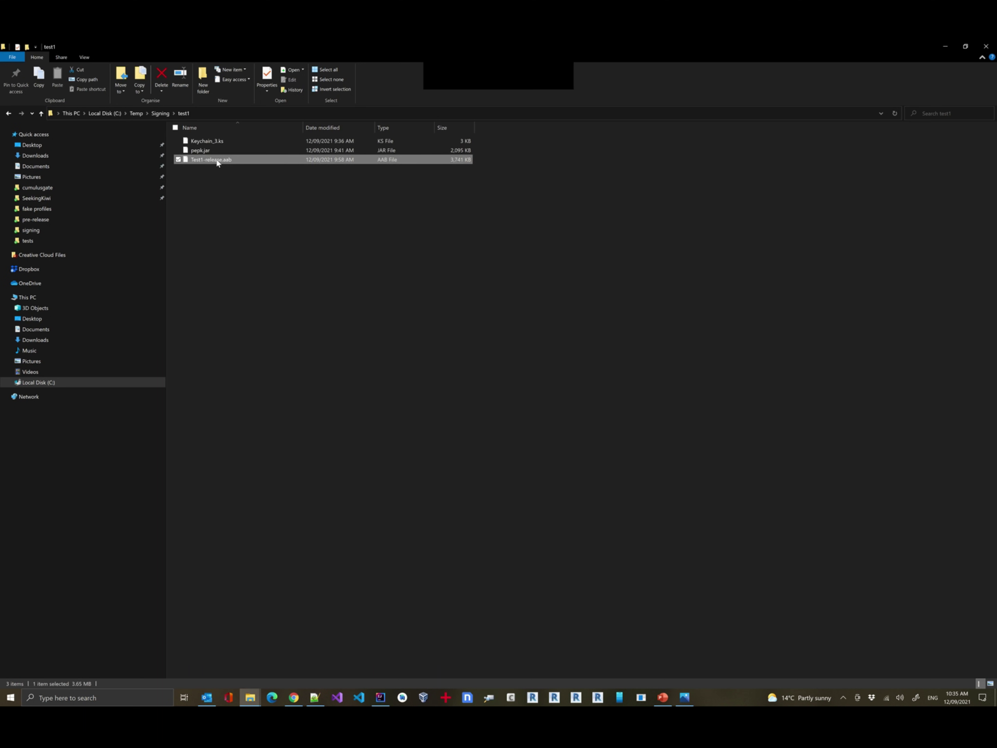
click(224, 143)
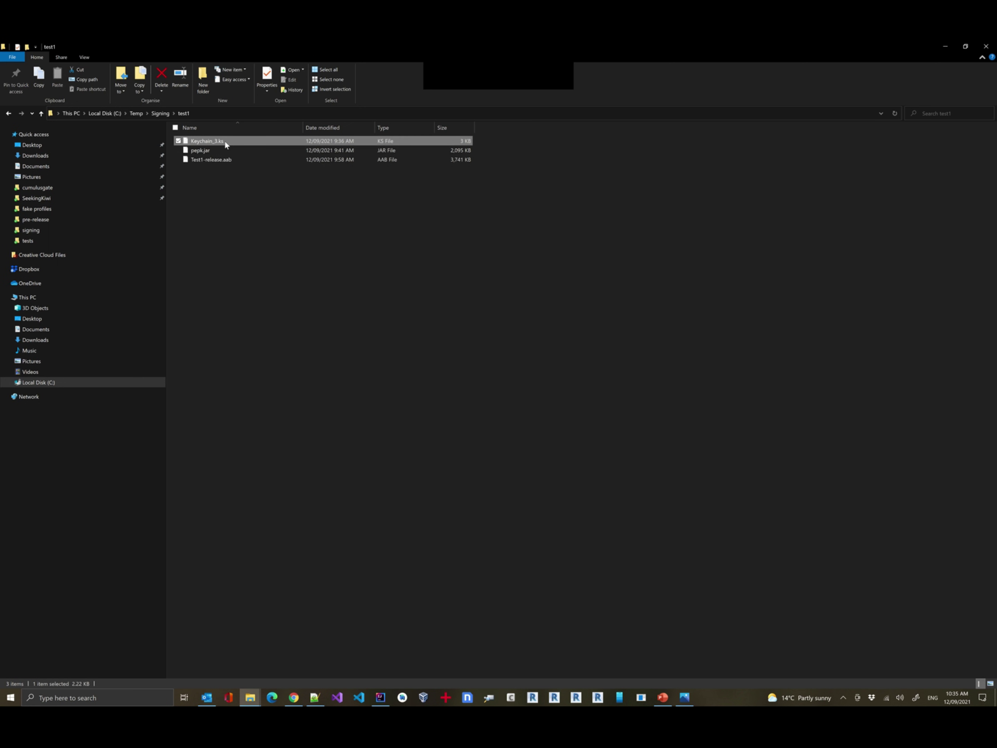
click(258, 204)
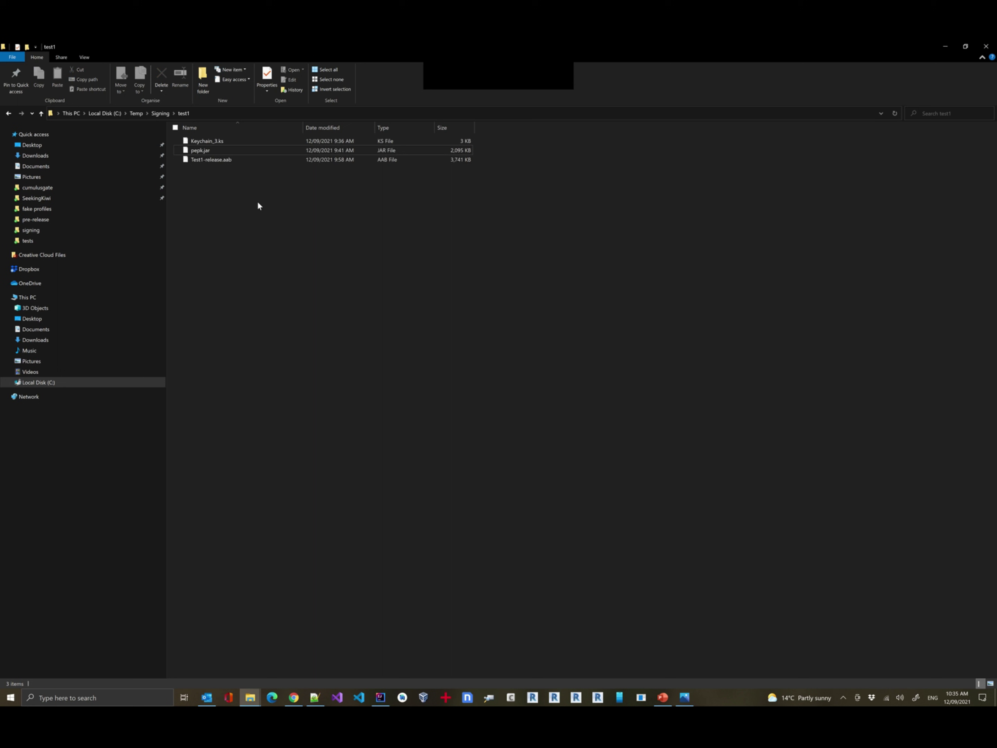
key(alt+Tab)
key(Tab)
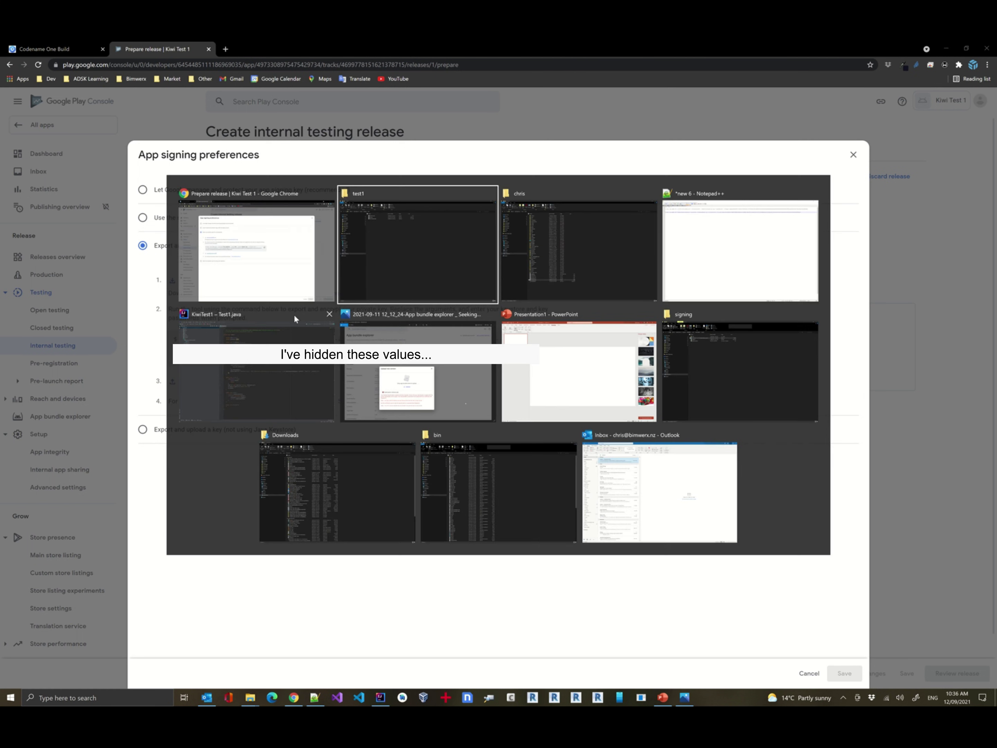
On line 6, replace foo.keystore, foo and output.zip with Keychain_3.ks, kiwitest1 and kiwitest1_ks.zip.
key(alt+Tab)
key(alt+Tab)
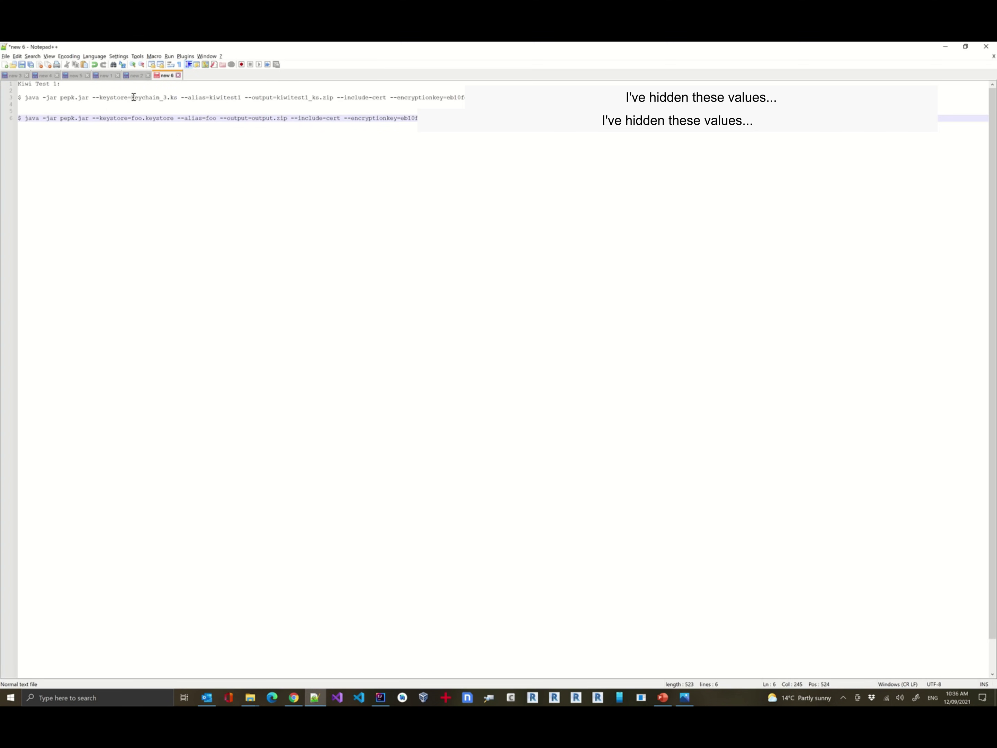
drag(131, 97, 174, 118)
key(ctrl+v)
double_click(225, 97)
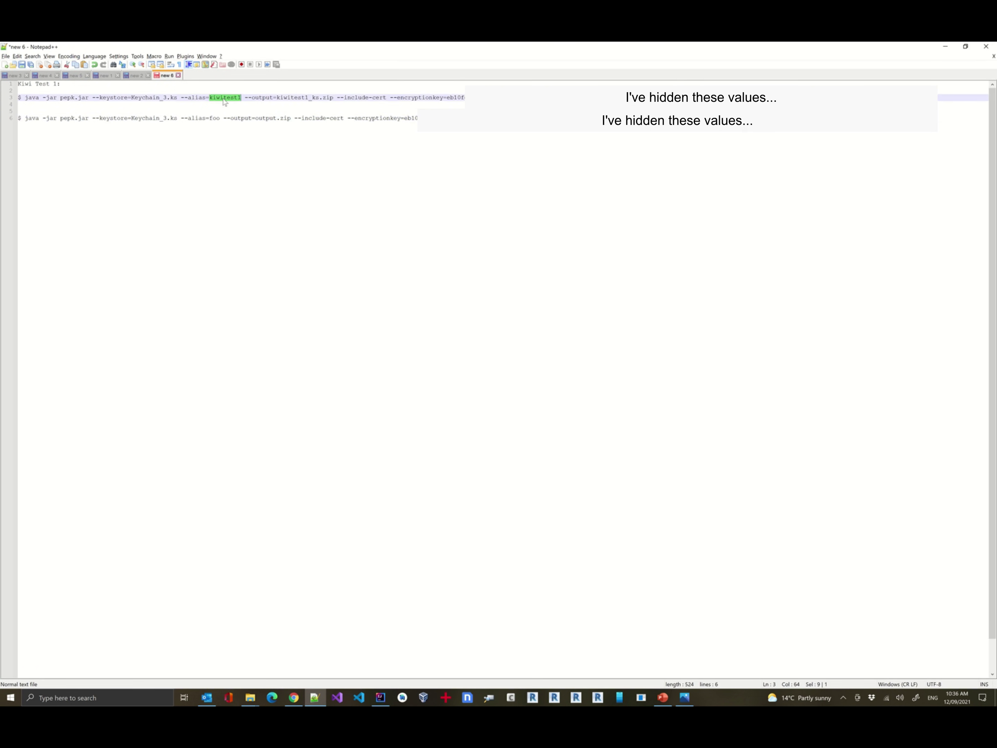
key(ctrl+c)
double_click(216, 118)
key(ctrl+v)
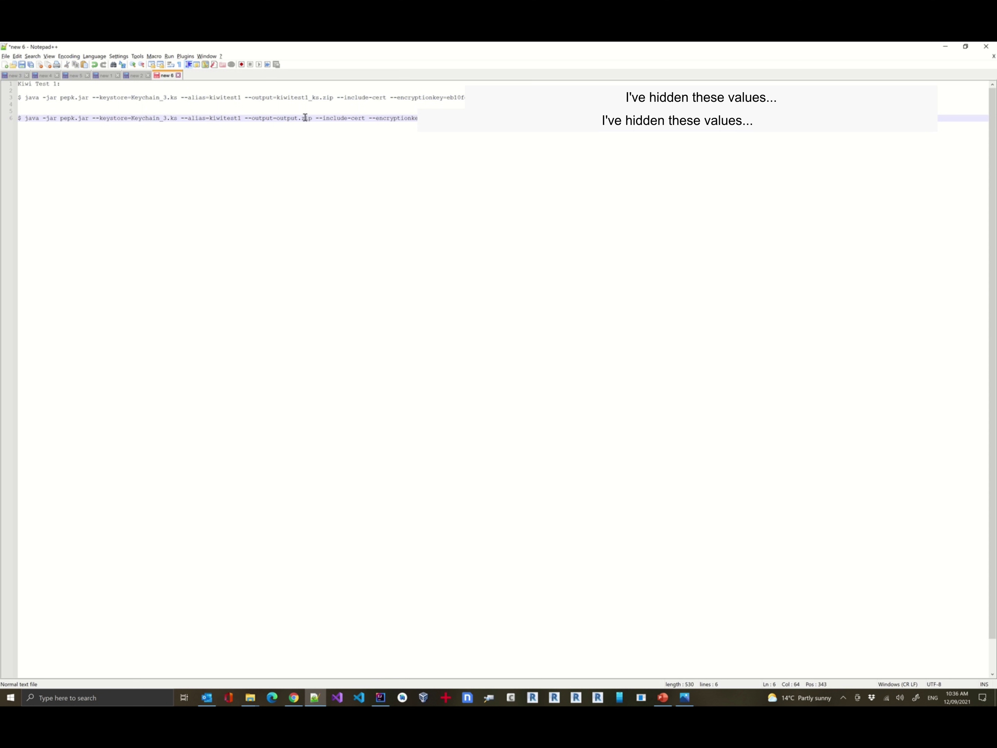
drag(277, 97, 333, 97)
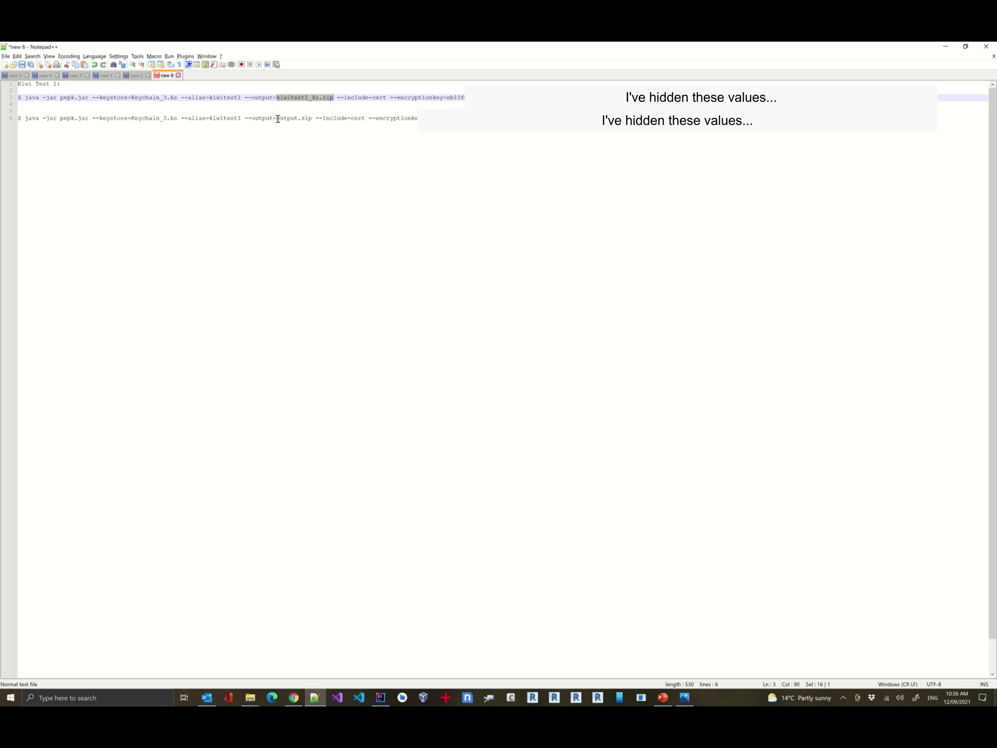
drag(277, 118, 312, 119)
key(ctrl+v)
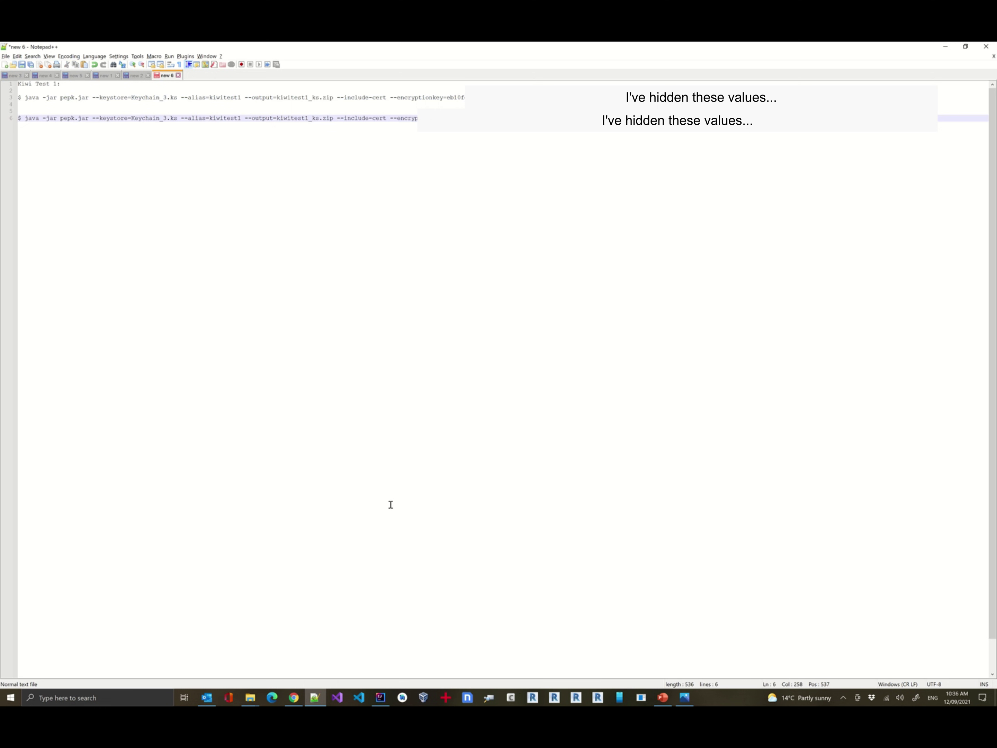
key(super)
text(env)
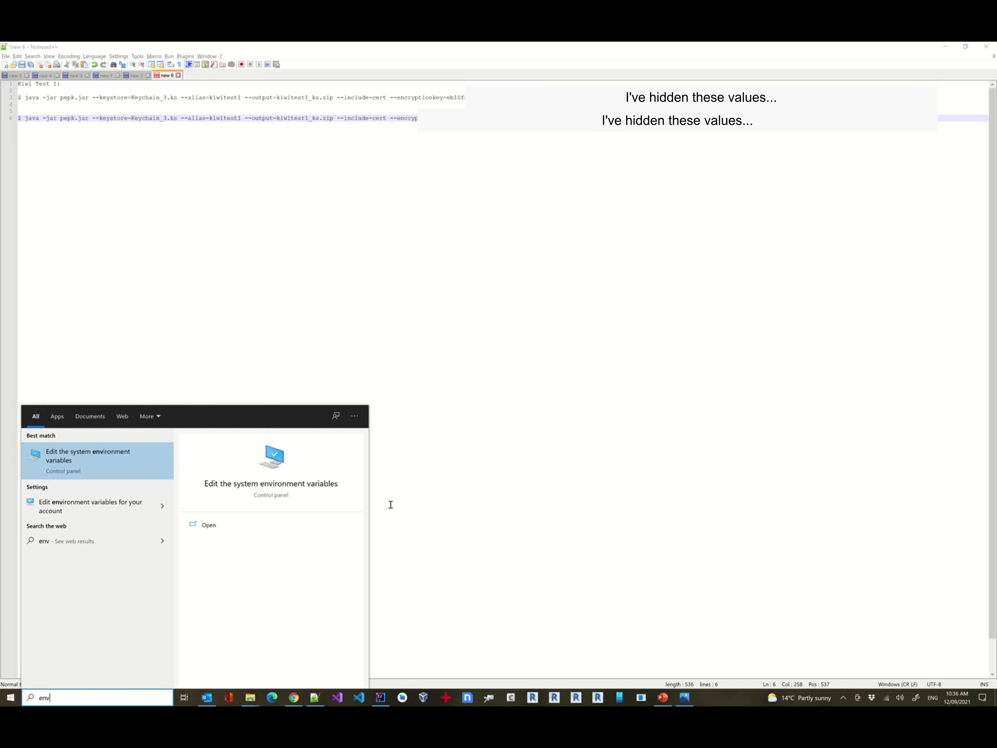
key(Return)
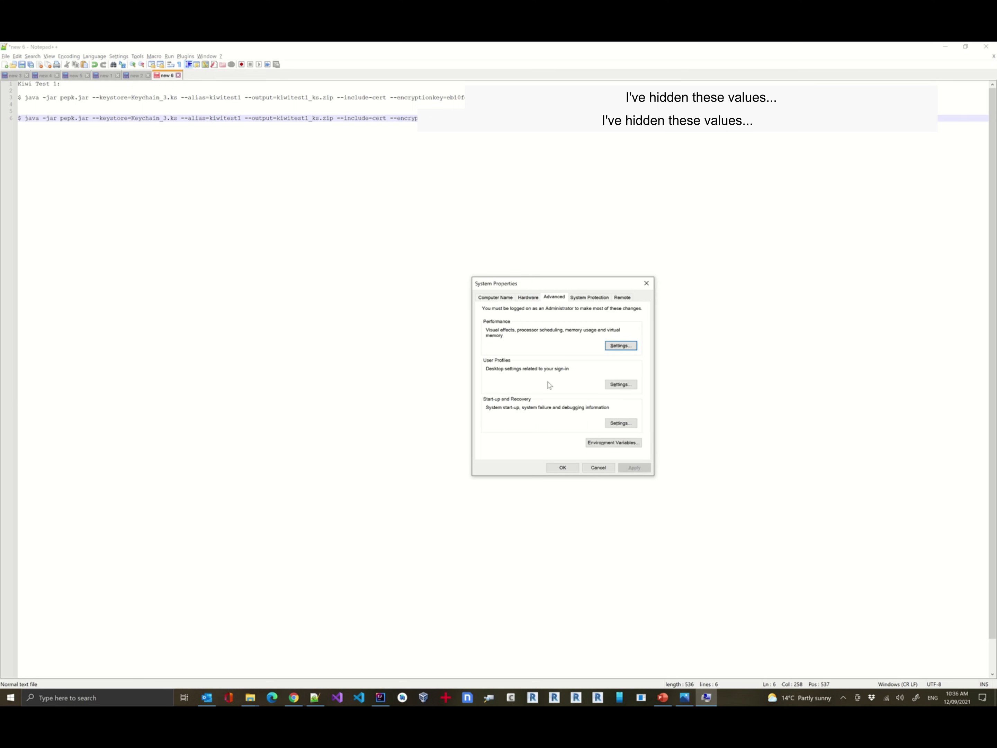
click(614, 442)
scroll(413, 422, down, 1)
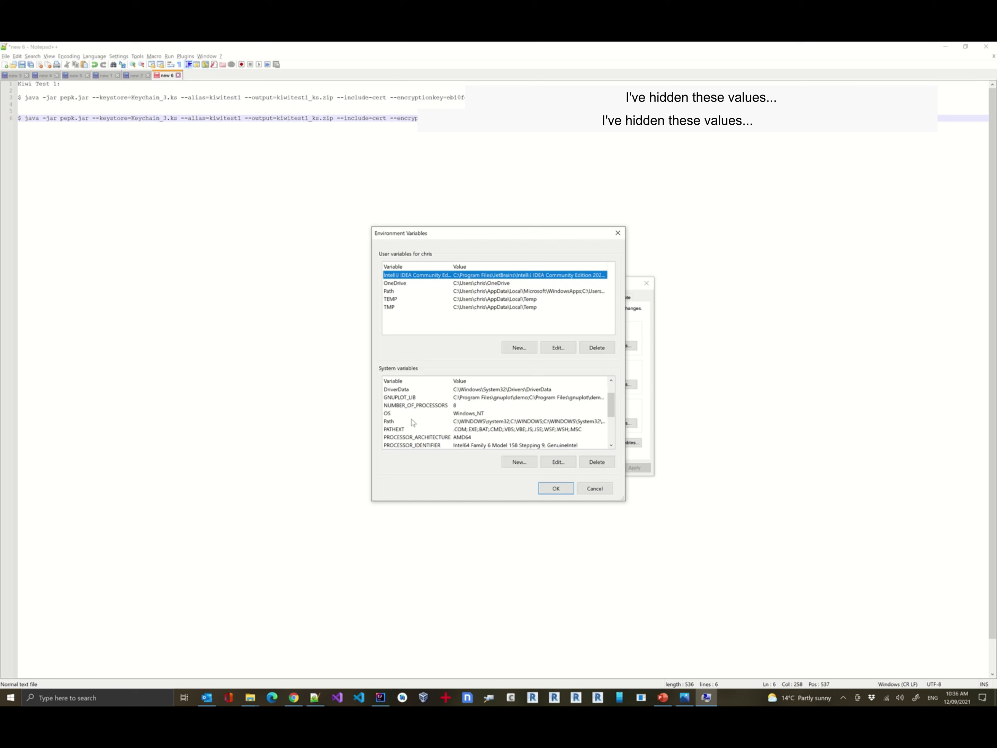
double_click(395, 424)
click(516, 377)
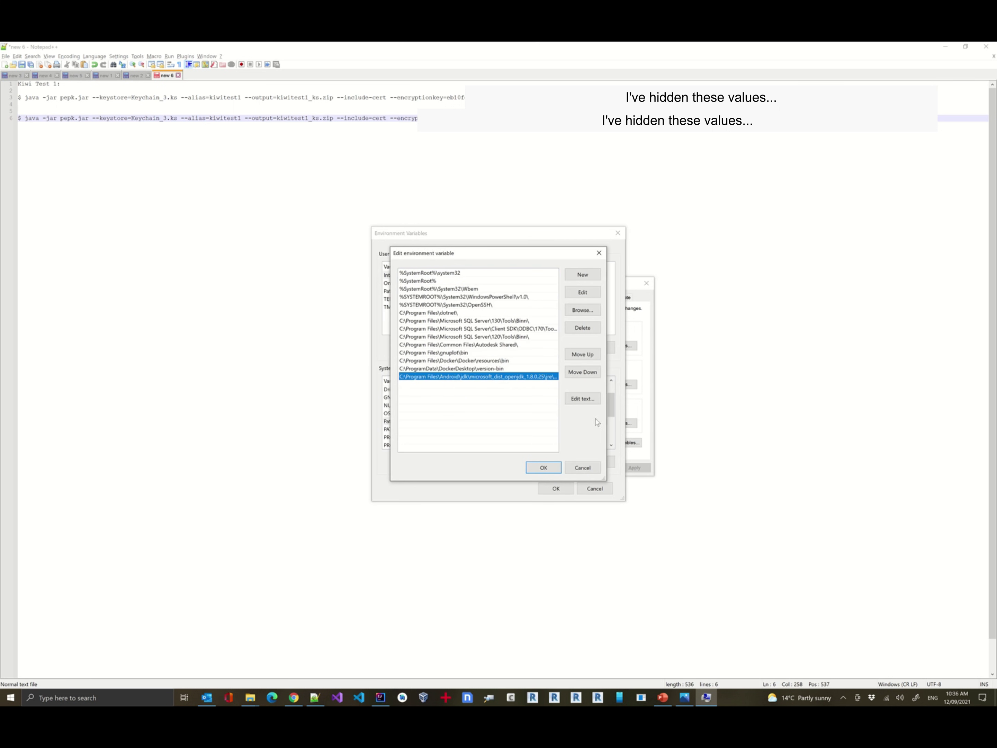
drag(606, 425, 753, 429)
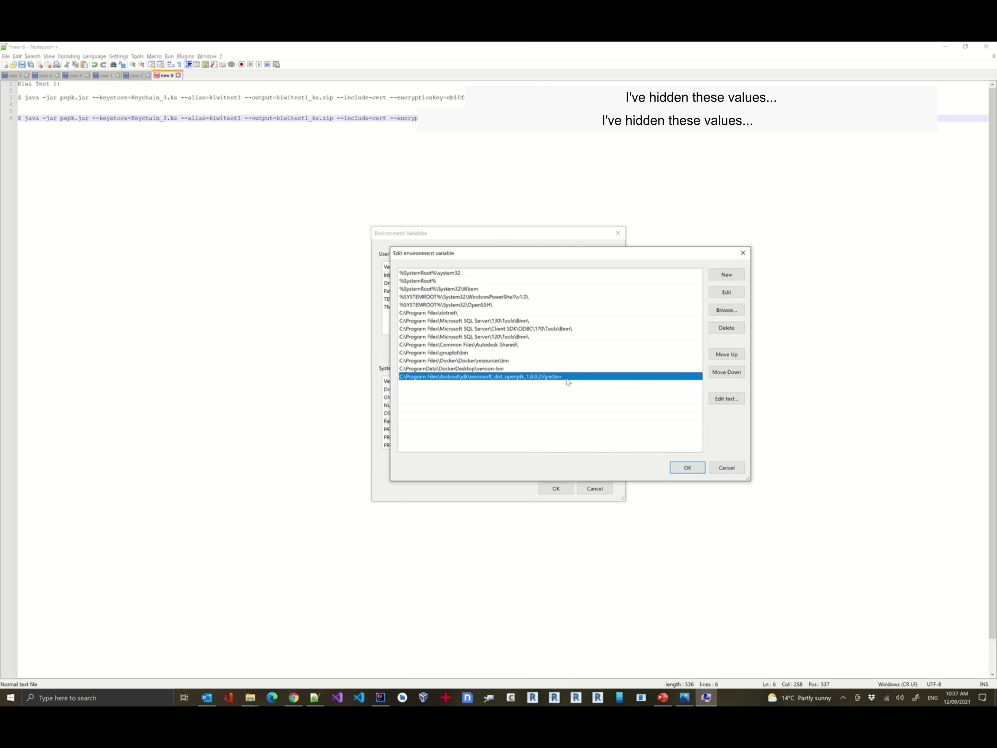
click(743, 253)
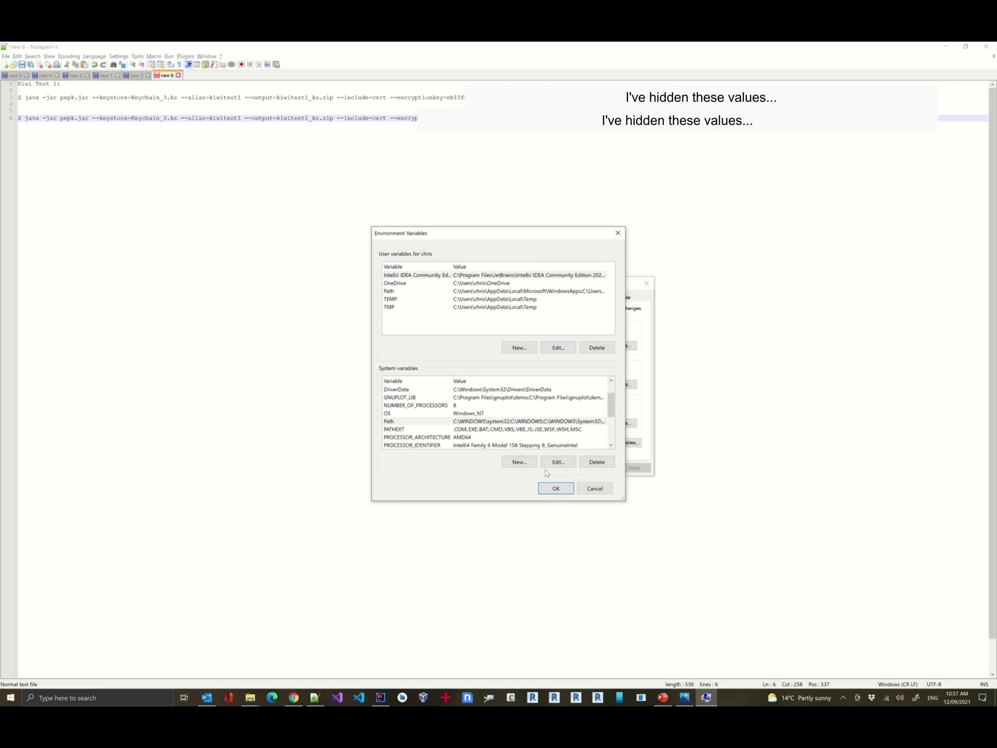
click(556, 487)
click(562, 468)
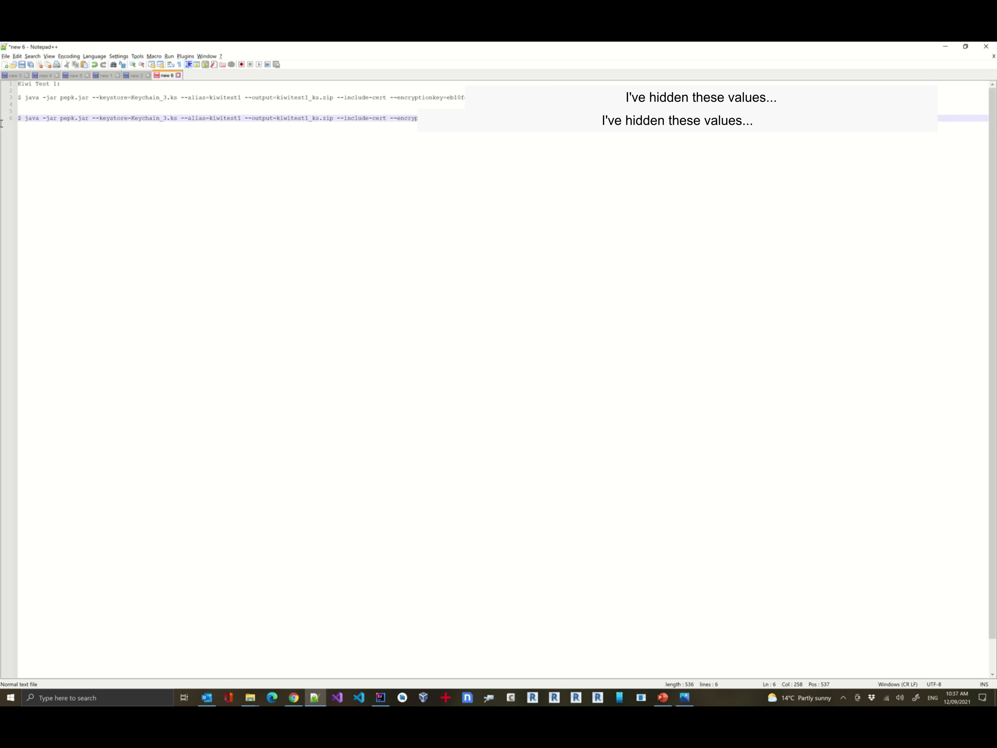
Copy the line 6 java pepk command and bring the test1 Explorer folder forward.
click(14, 118)
click(26, 119)
drag(27, 119, 256, 111)
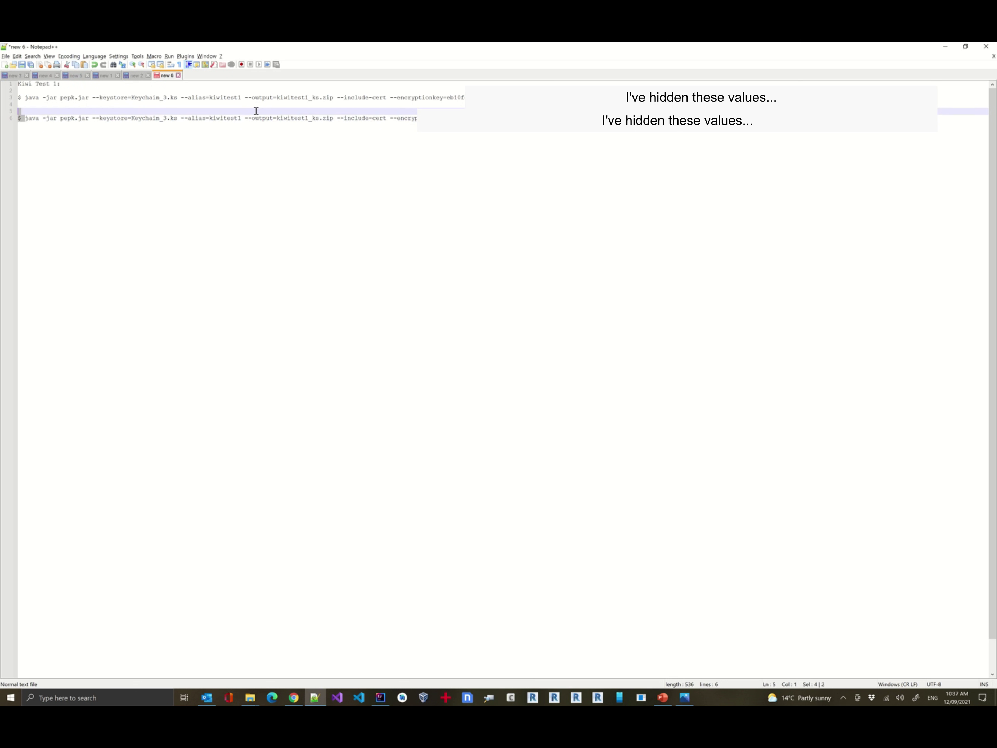
key(shift+Down)
key(shift+End)
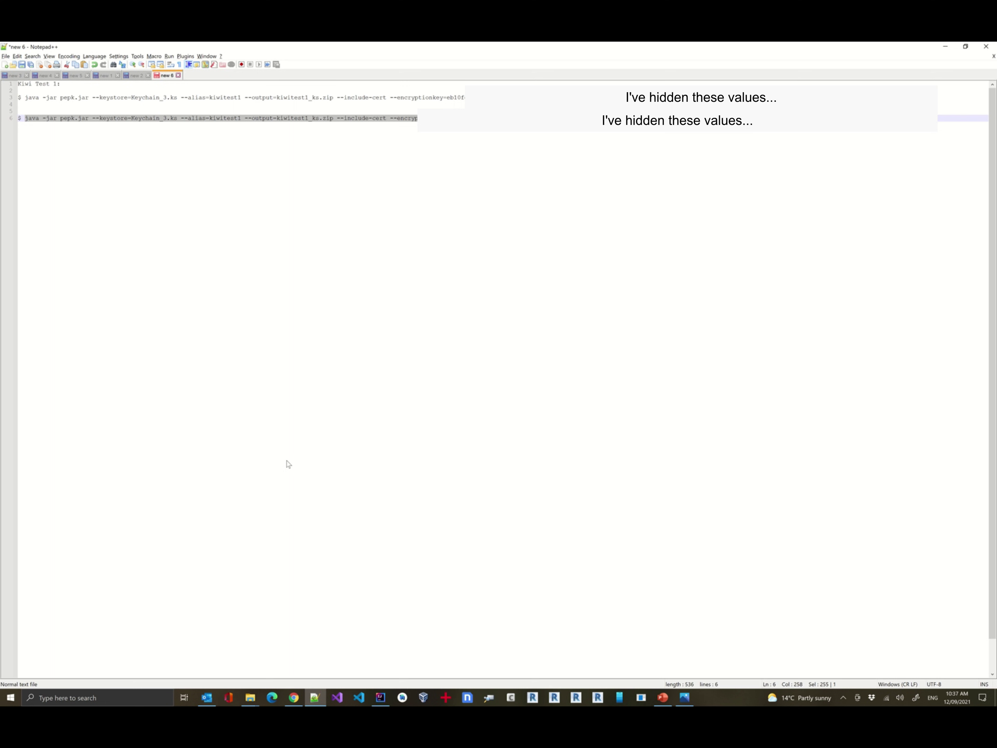
click(252, 698)
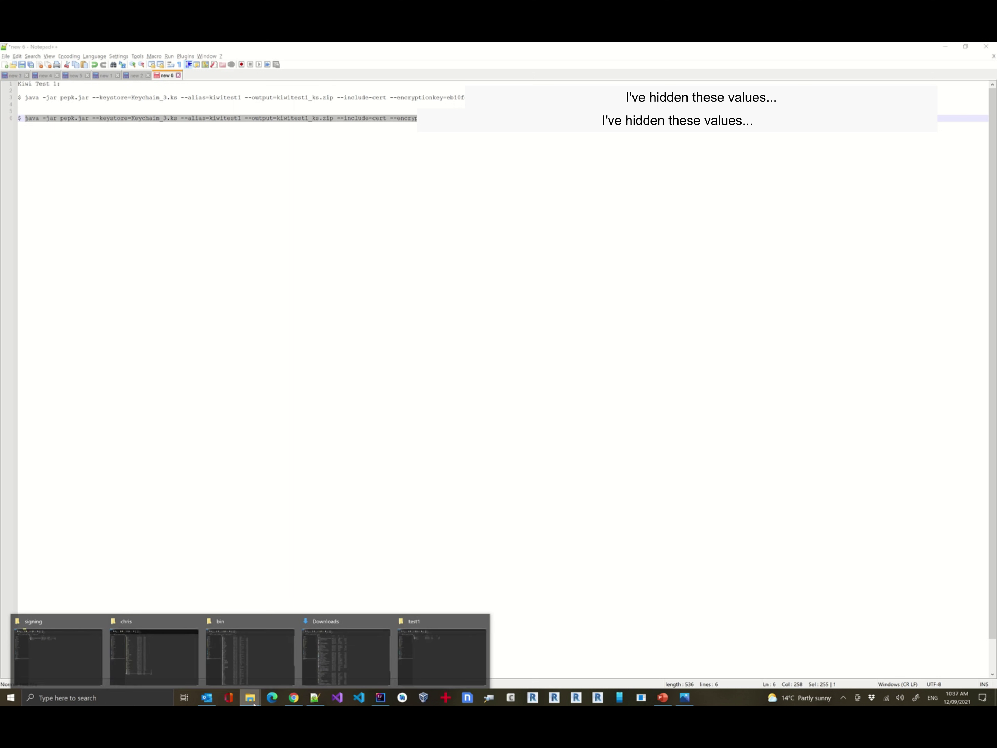
click(402, 659)
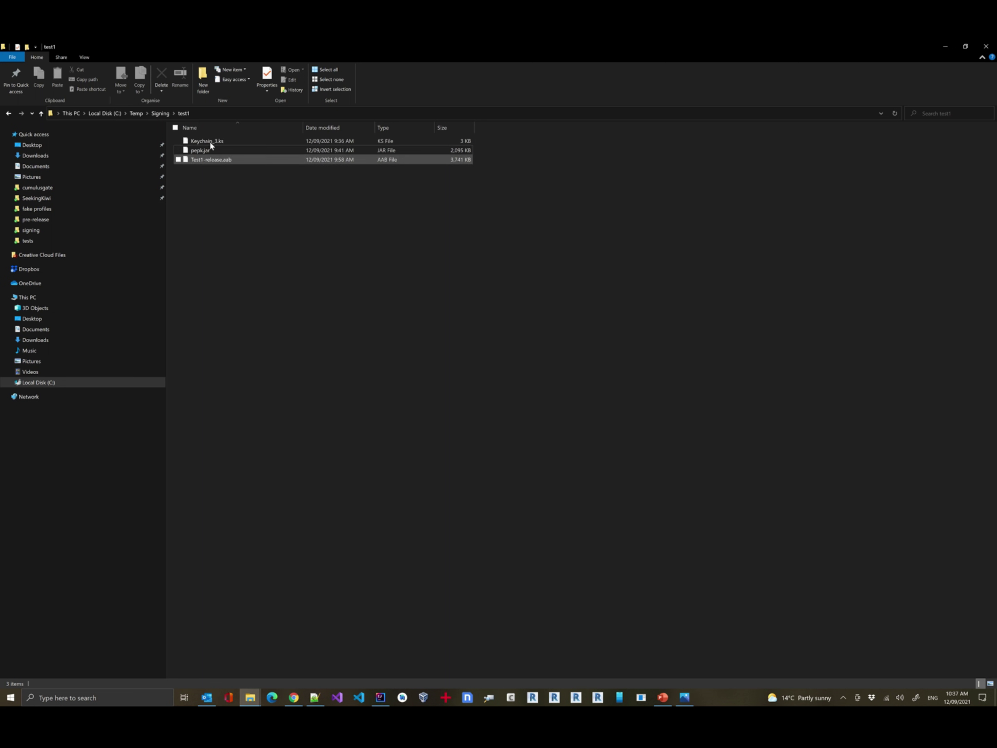
Open cmd in the test1 folder and run the pepk export with both passwords, creating kiwitest1_ks.zip.
click(314, 112)
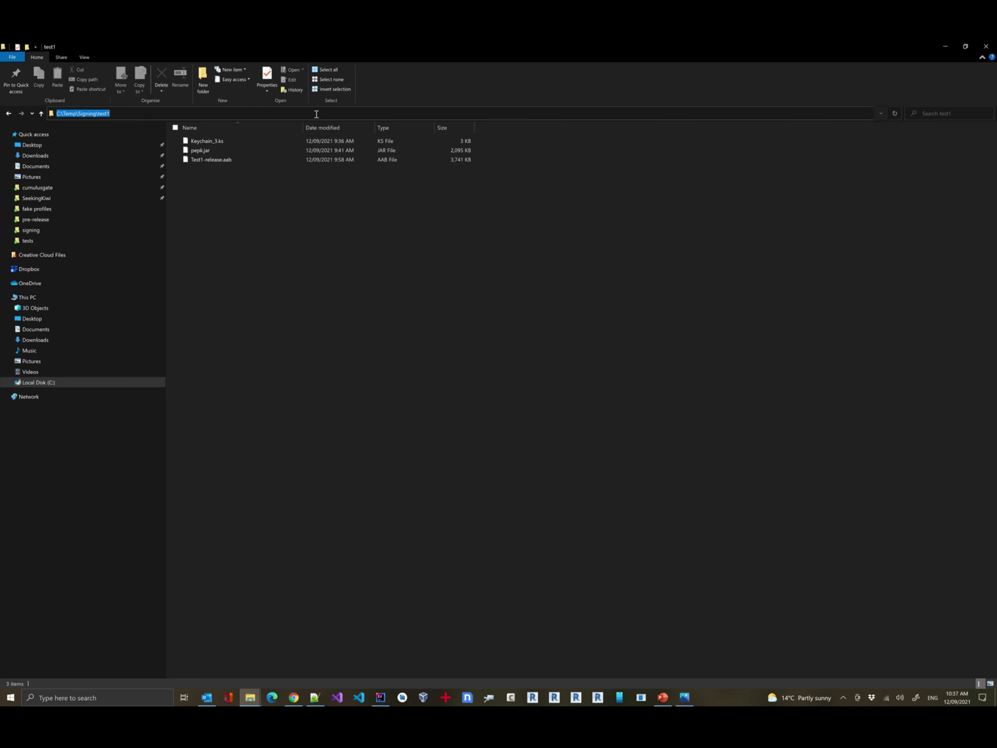
text(cmd)
key(Return)
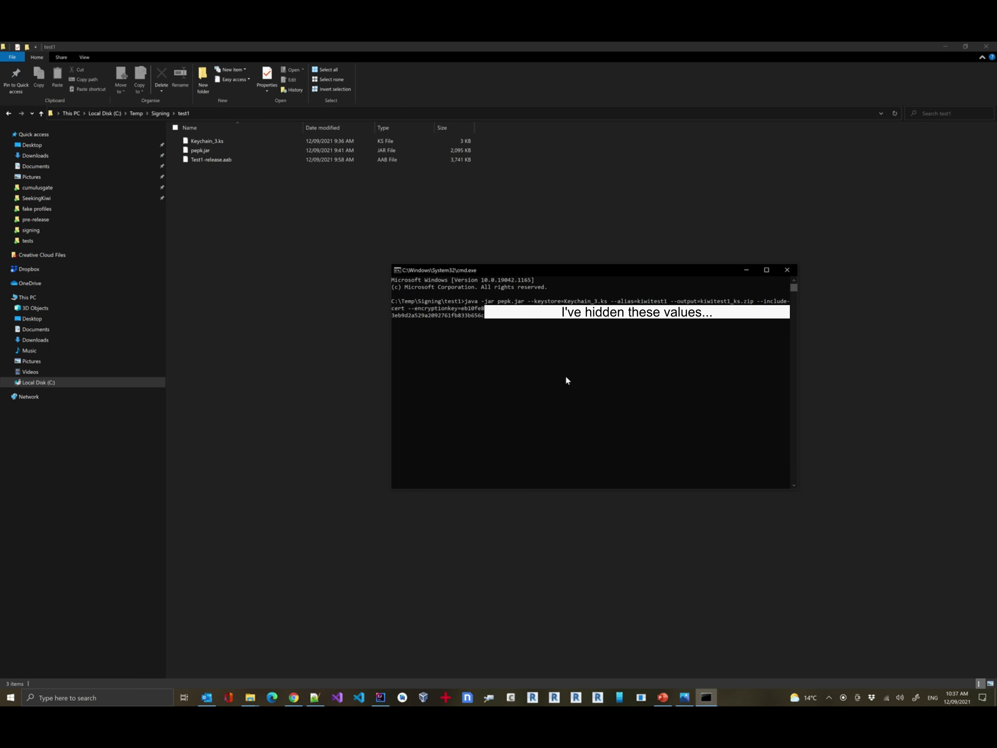
key(Return)
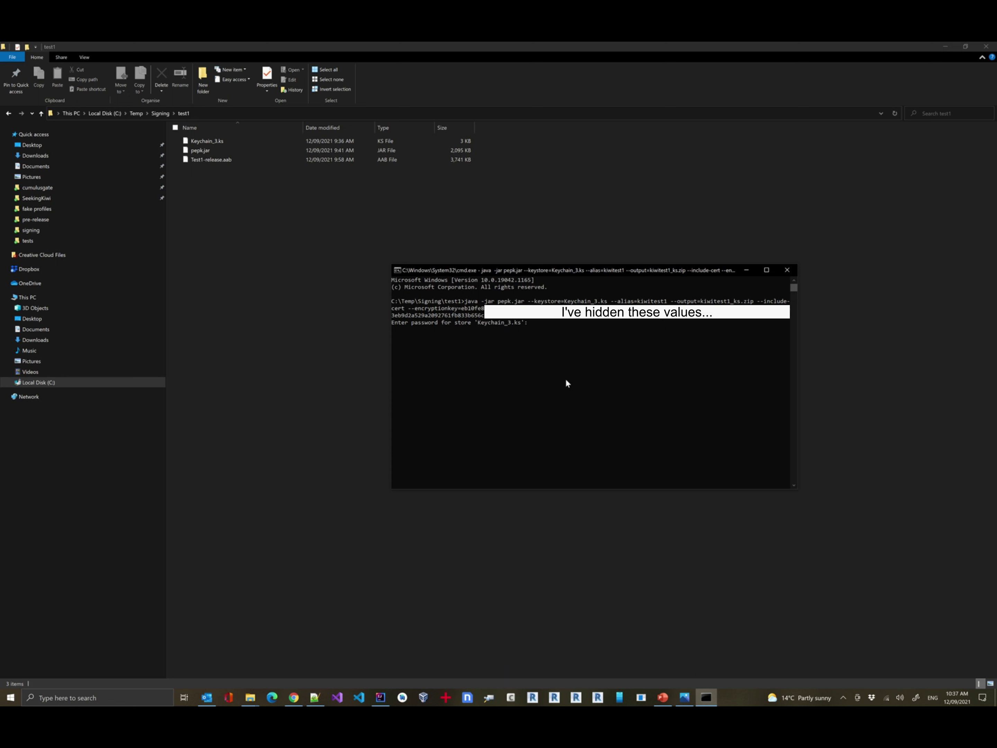
key(Return)
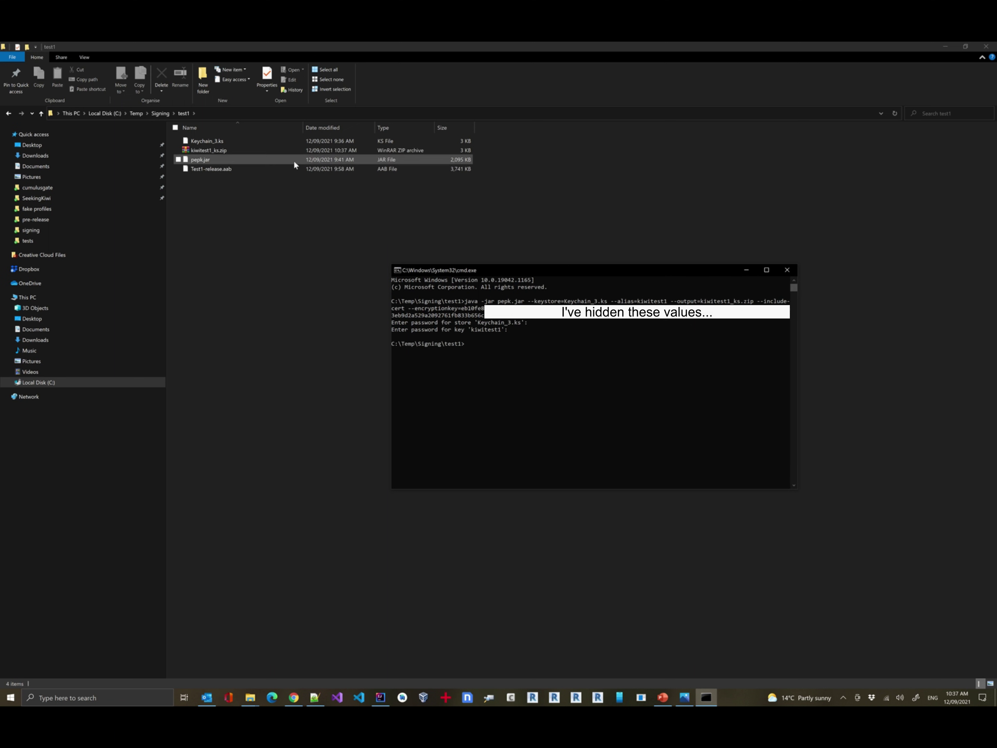
click(210, 153)
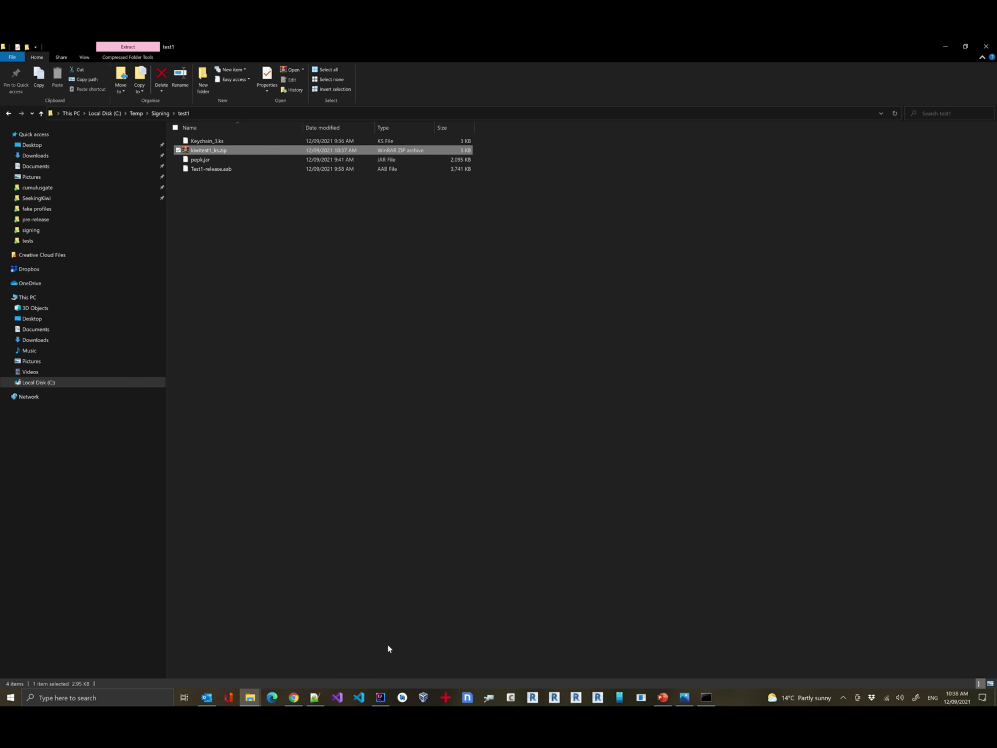
Upload C:\Temp\Signing\test1\kiwitest1_ks.zip as the generated ZIP and save the app signing preference.
click(293, 697)
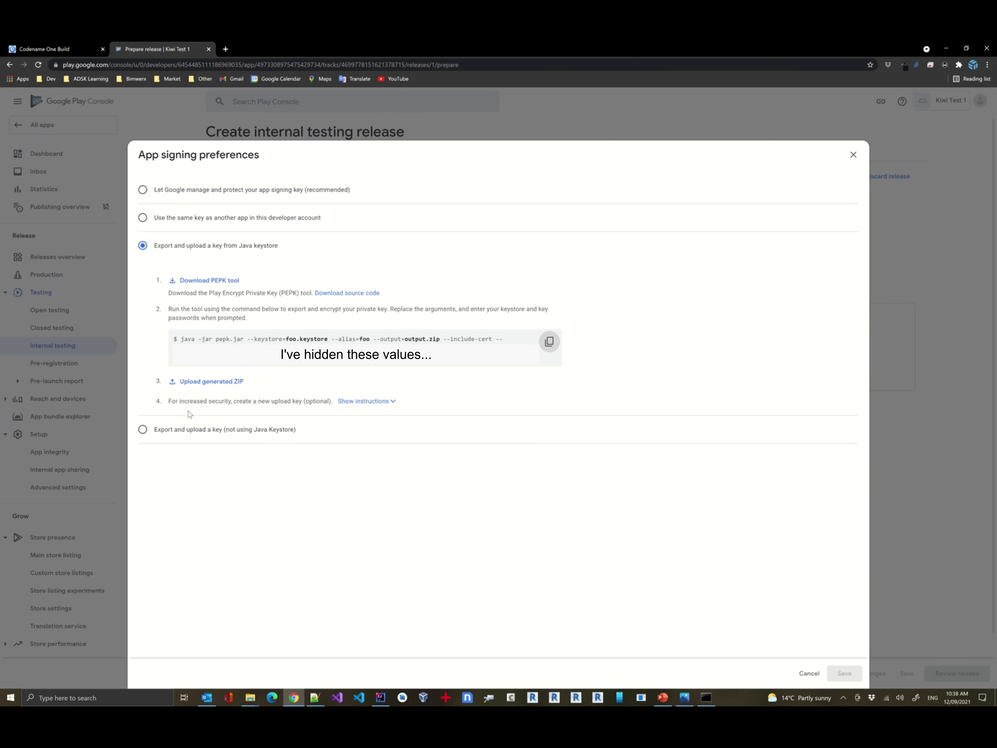
click(208, 382)
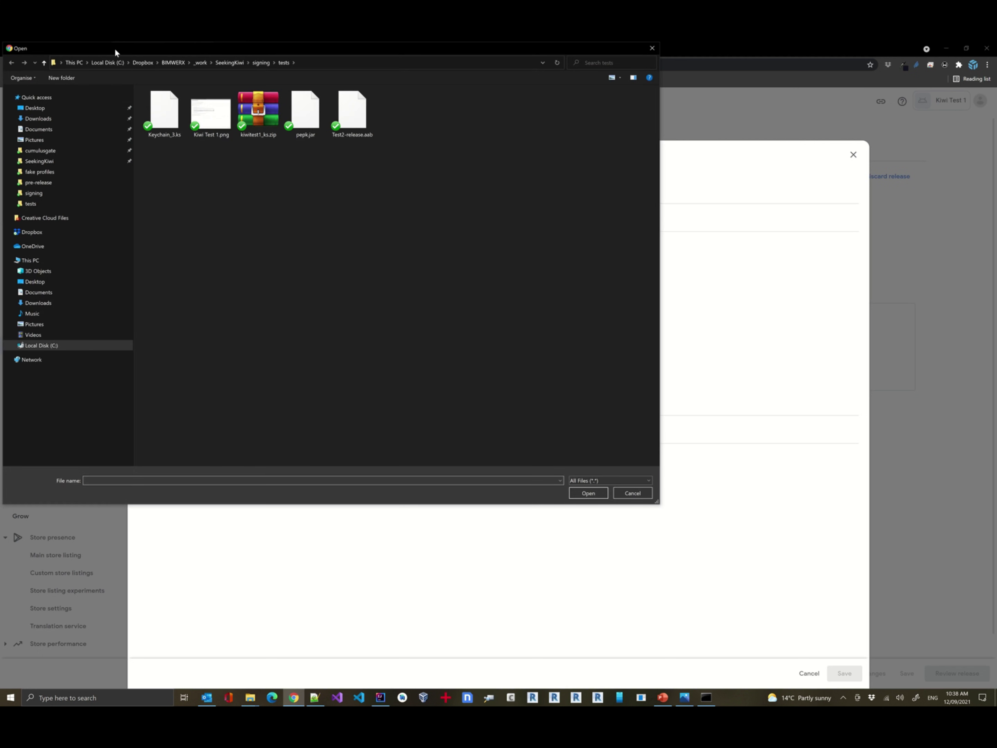
click(50, 346)
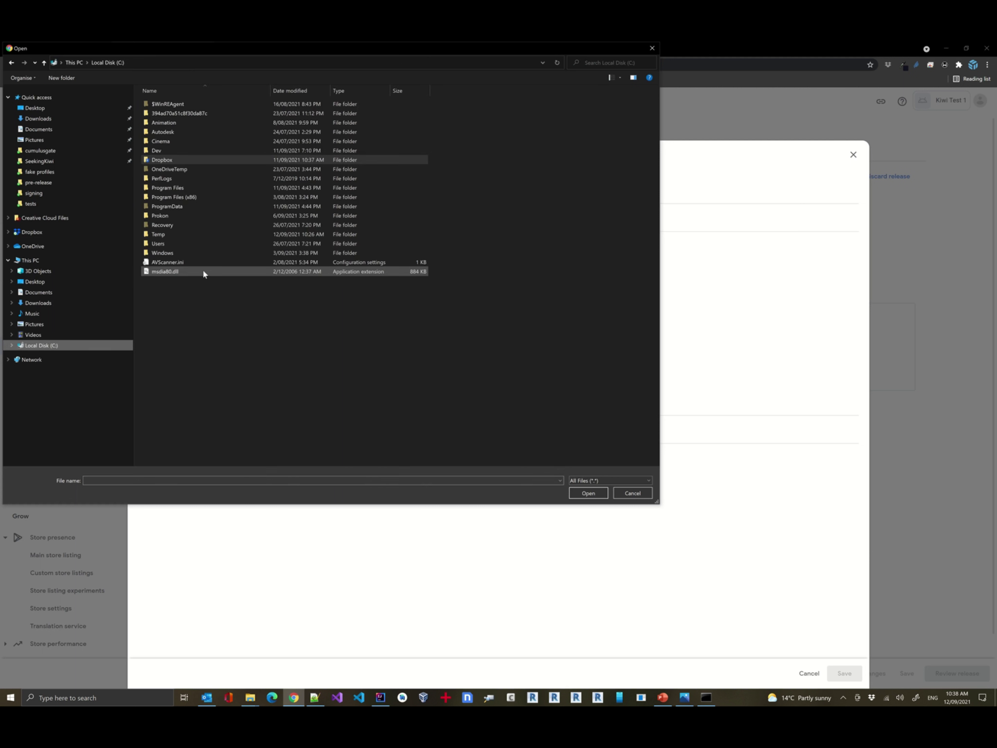
double_click(158, 234)
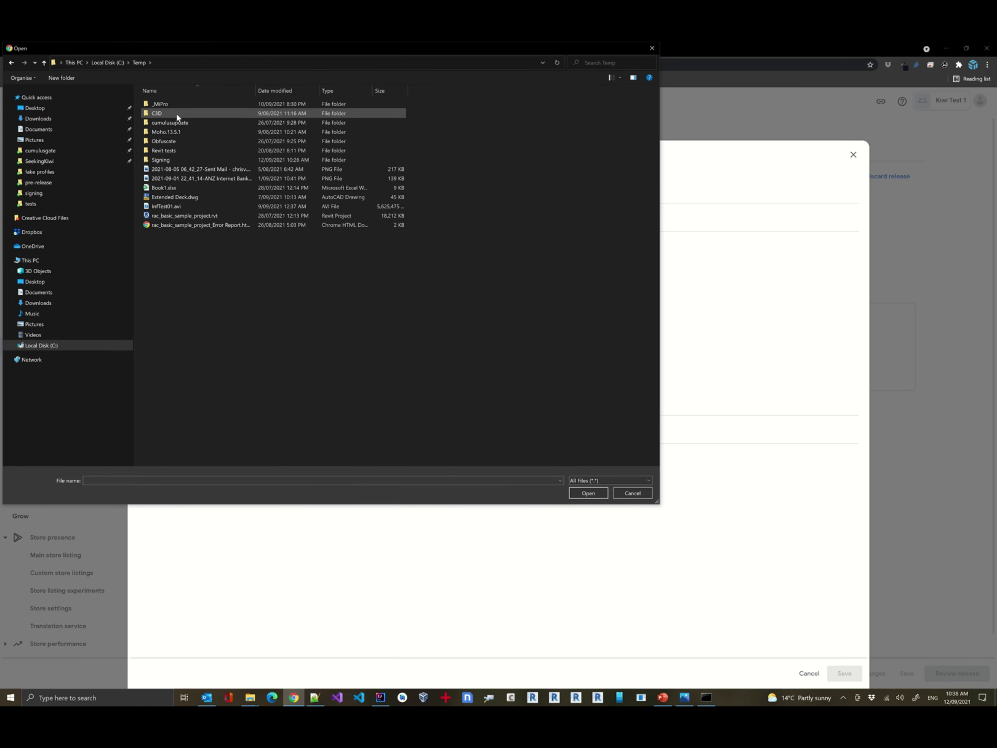
double_click(161, 161)
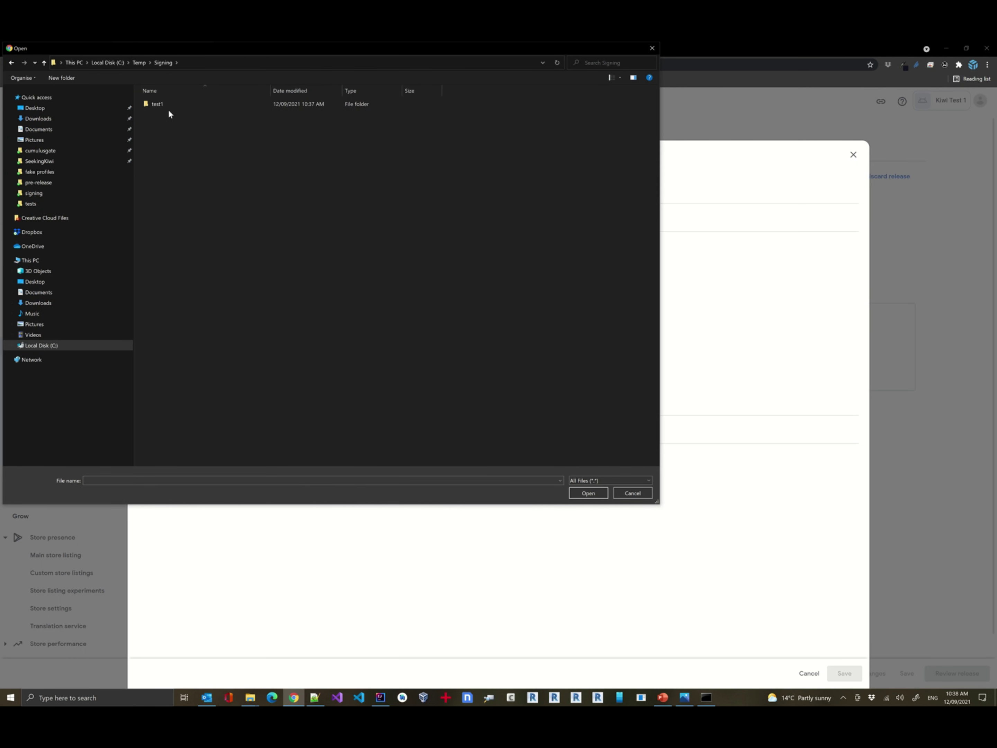
double_click(165, 104)
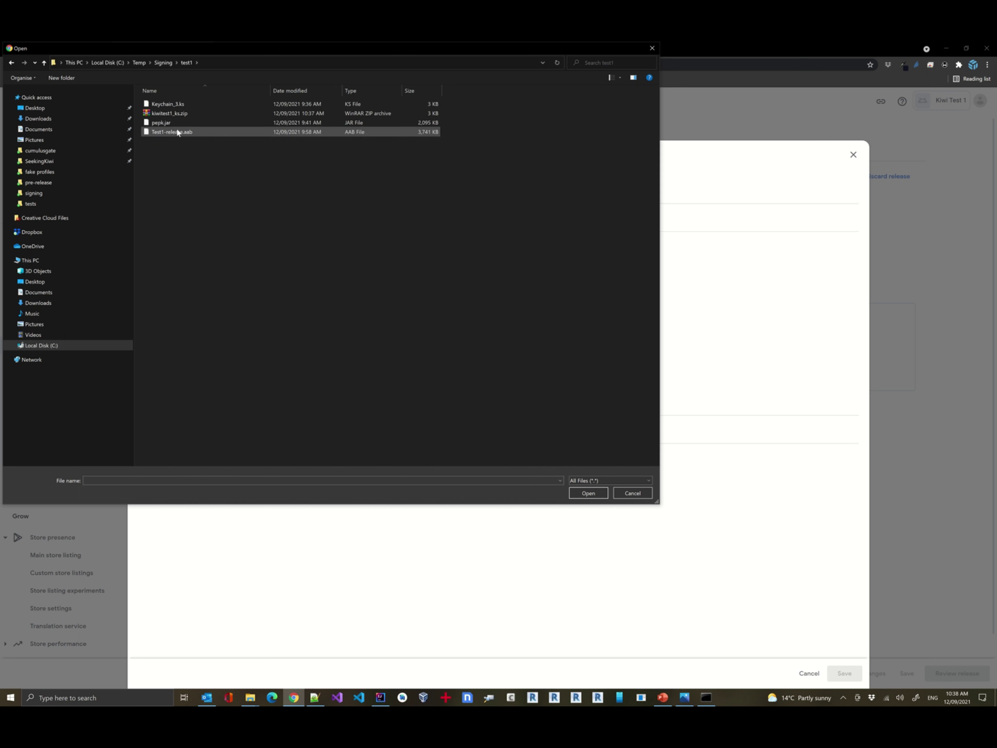
double_click(169, 113)
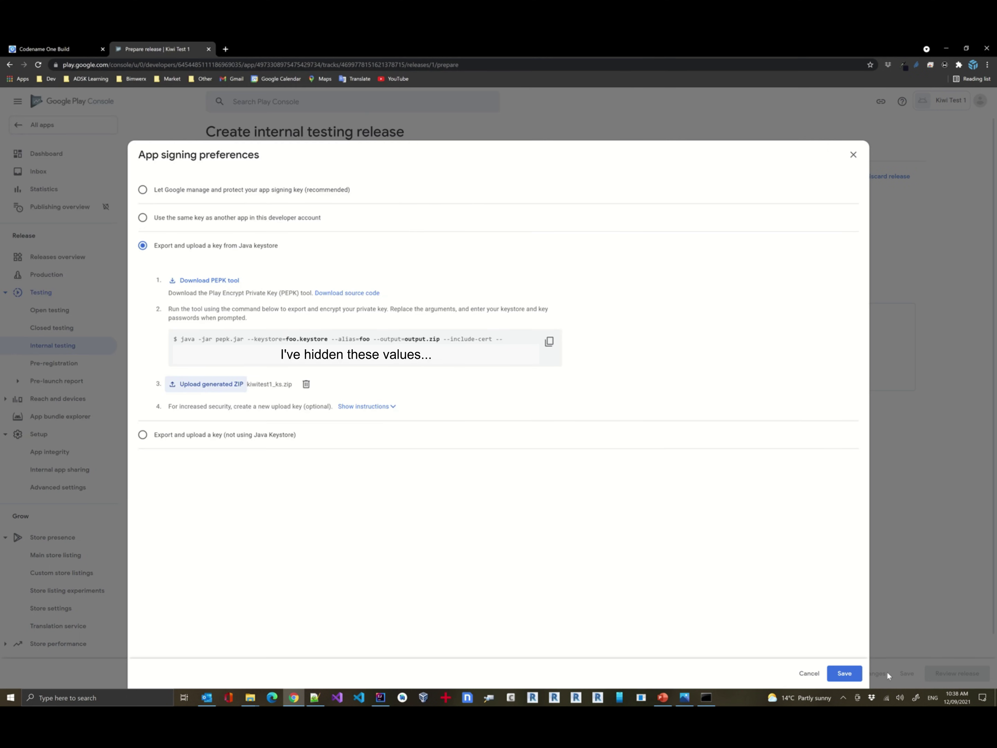
click(843, 674)
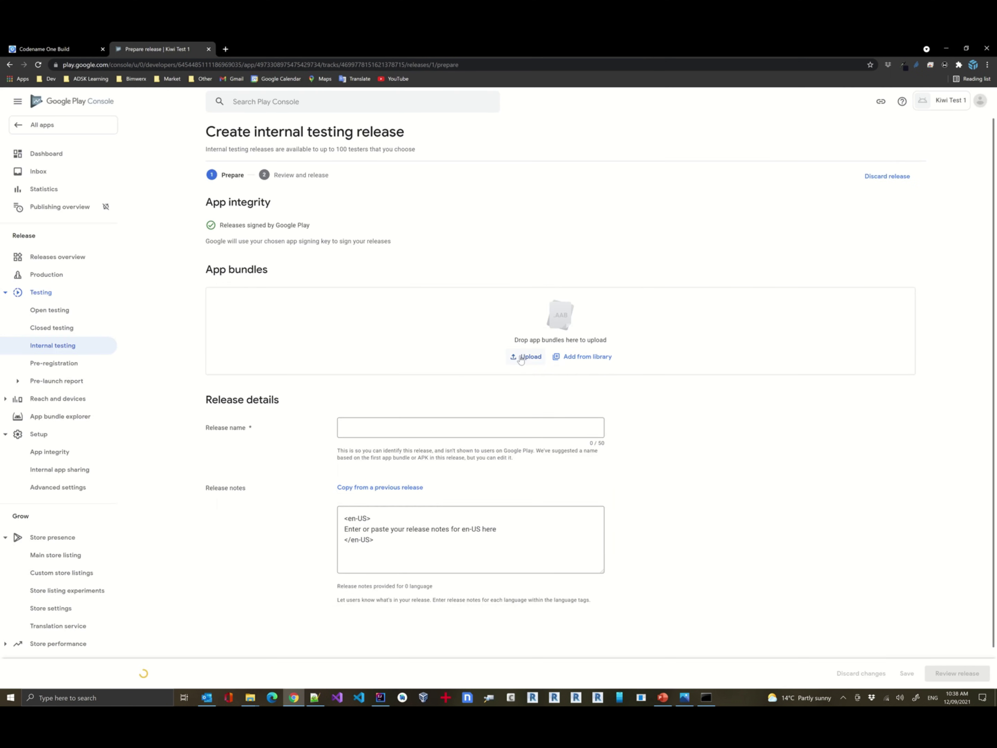
Upload Test1-release.aab from C:\Temp\Signing\test1 to the release's app bundles.
click(525, 356)
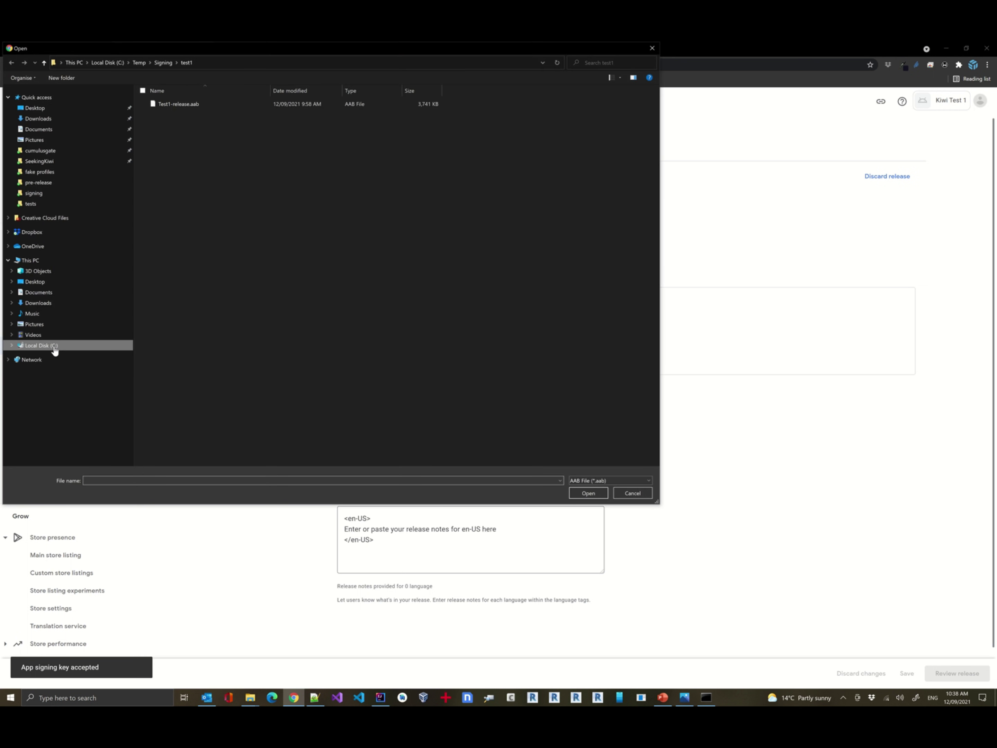
click(54, 346)
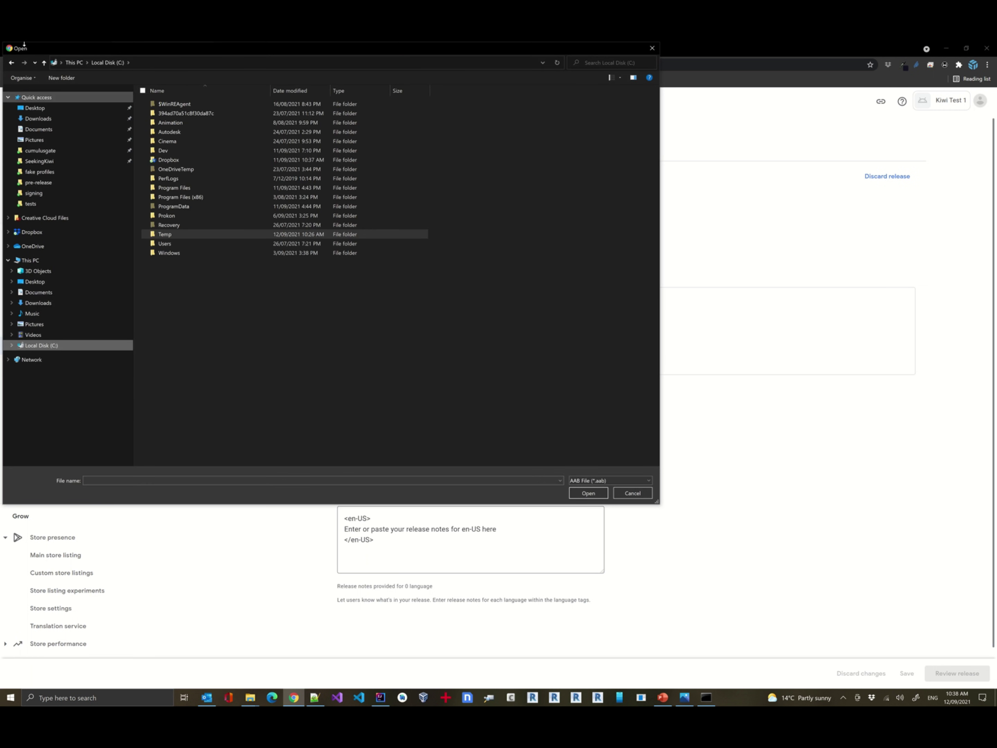
click(11, 62)
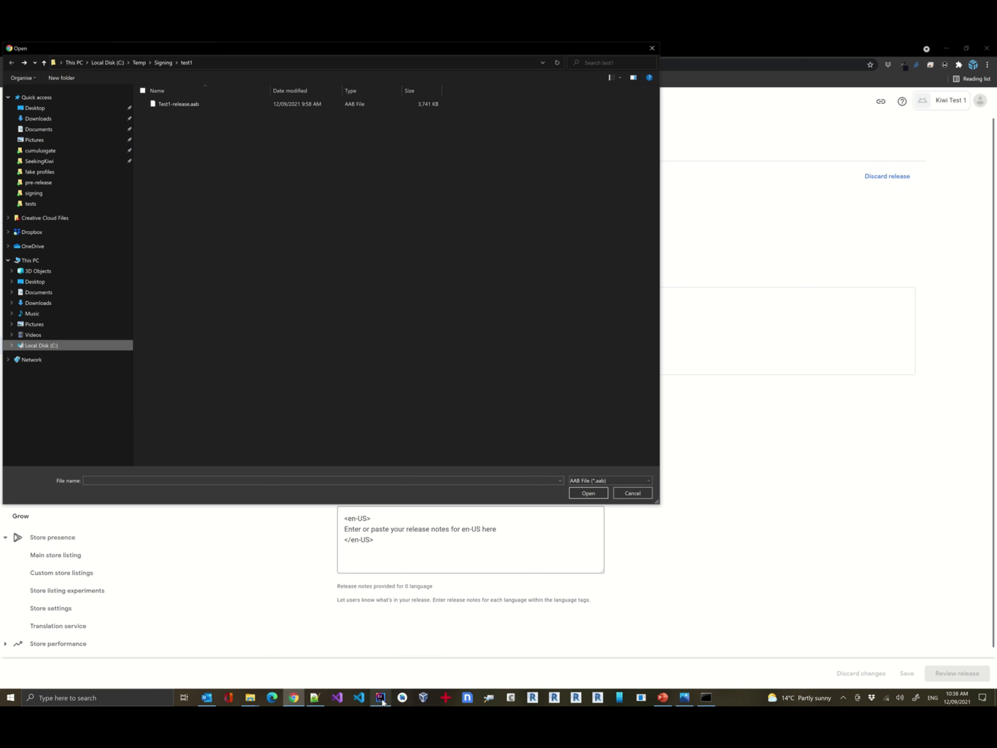
click(196, 104)
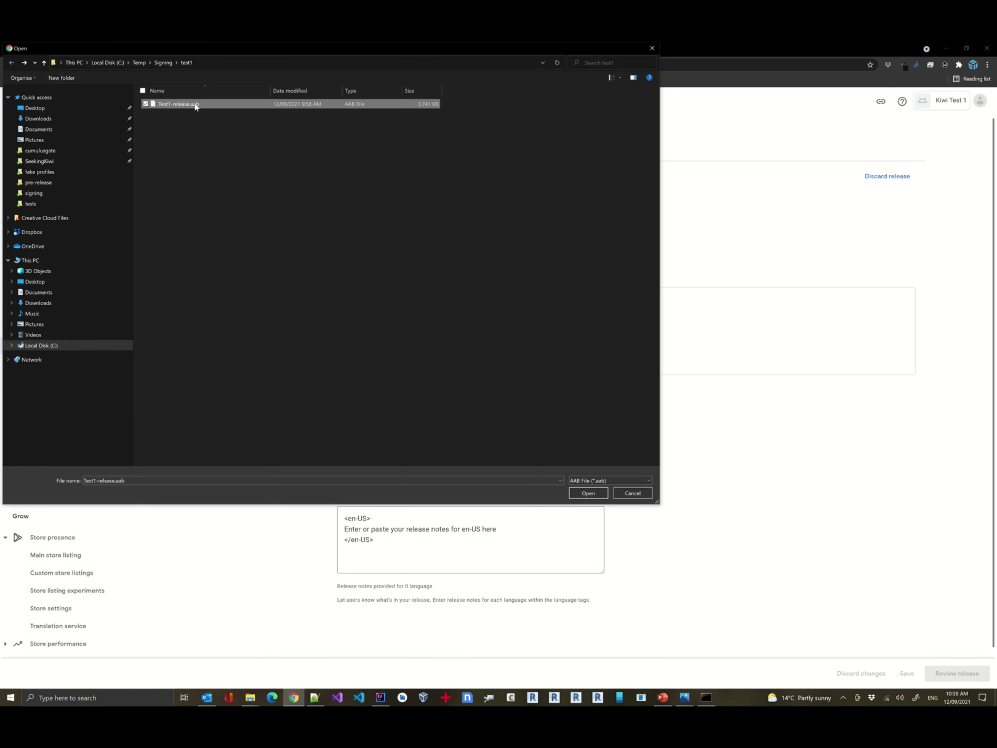
click(575, 490)
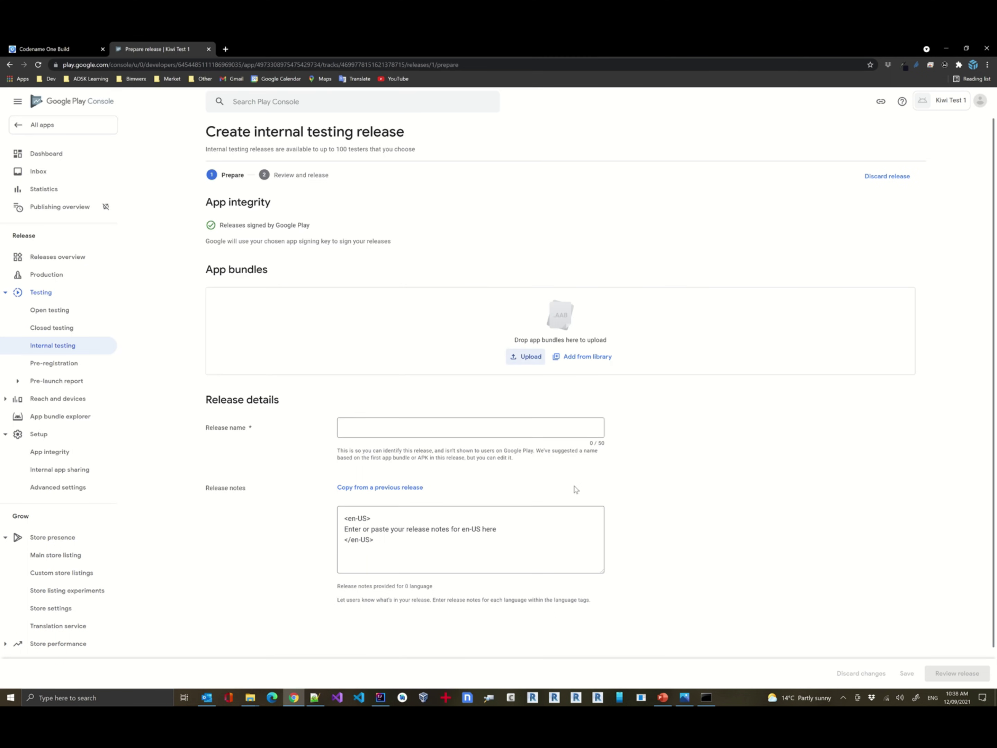
click(380, 697)
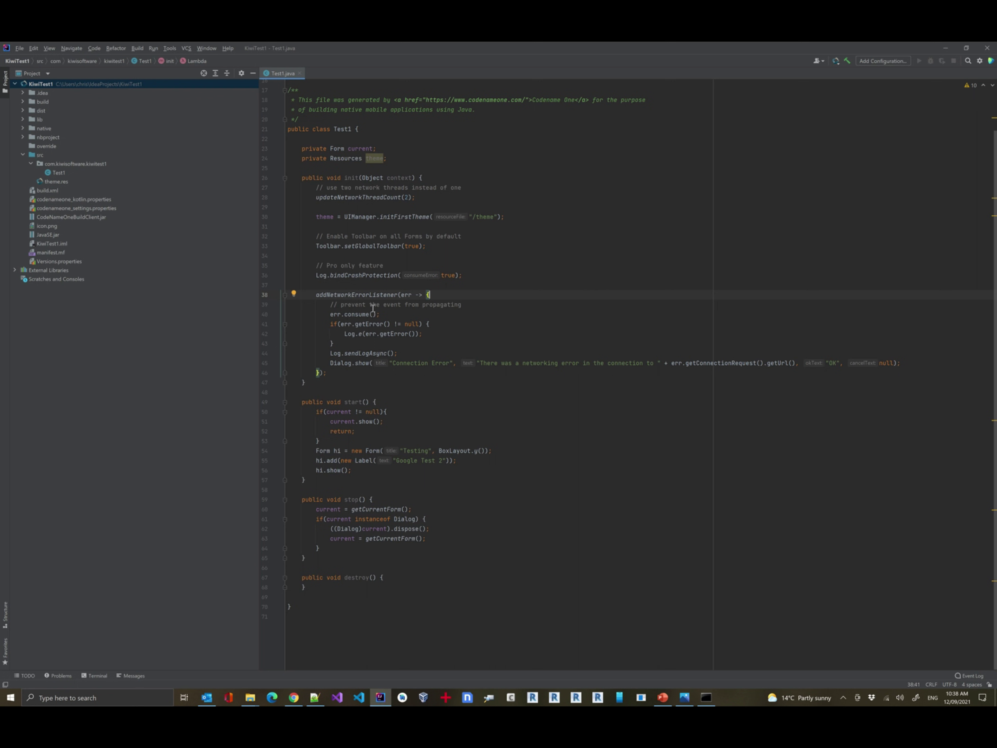
In Codename One Preferences, change the app Version from 1.10 to 1.2 and save.
right_click(49, 86)
mouse_move(152, 373)
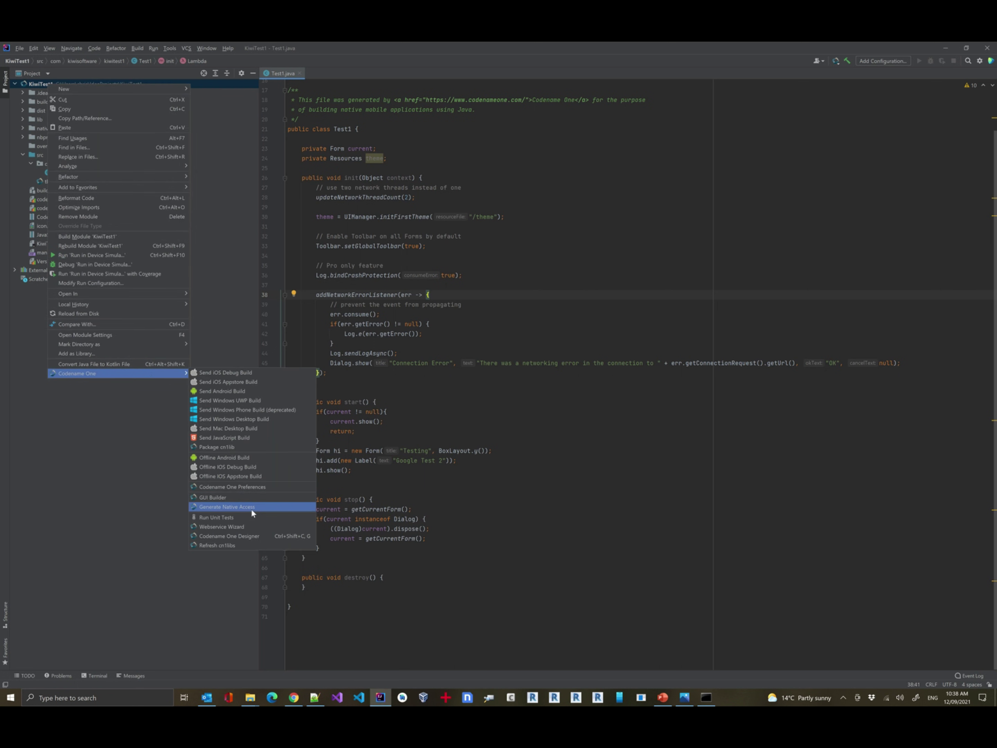
click(255, 487)
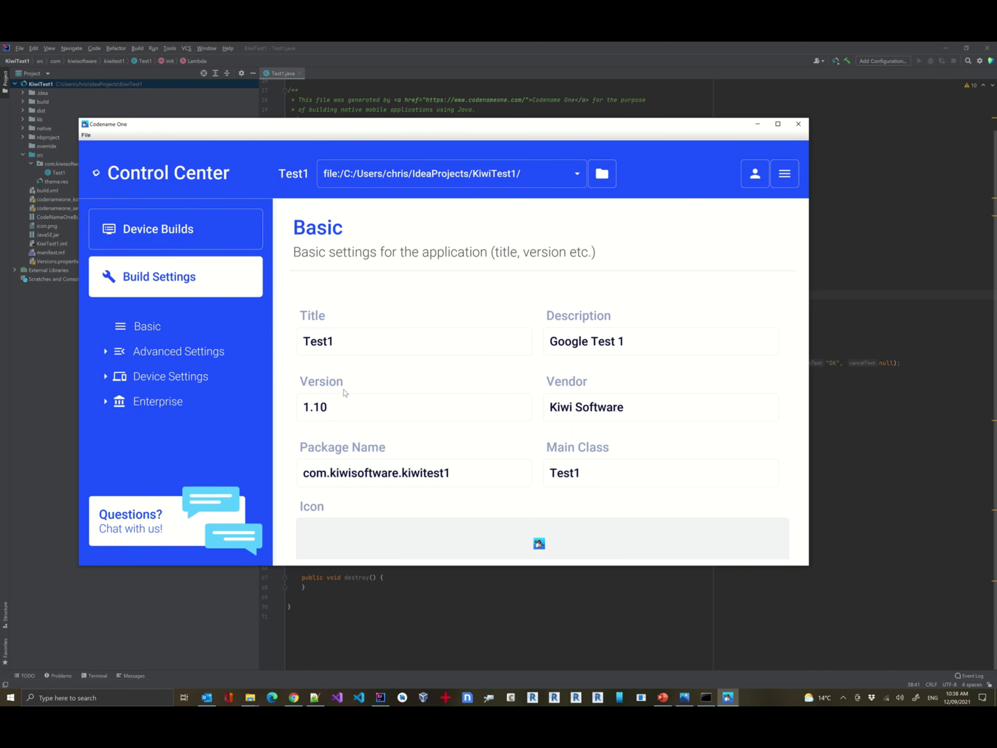
click(349, 410)
key(BackSpace)
key(BackSpace)
text(2)
click(786, 180)
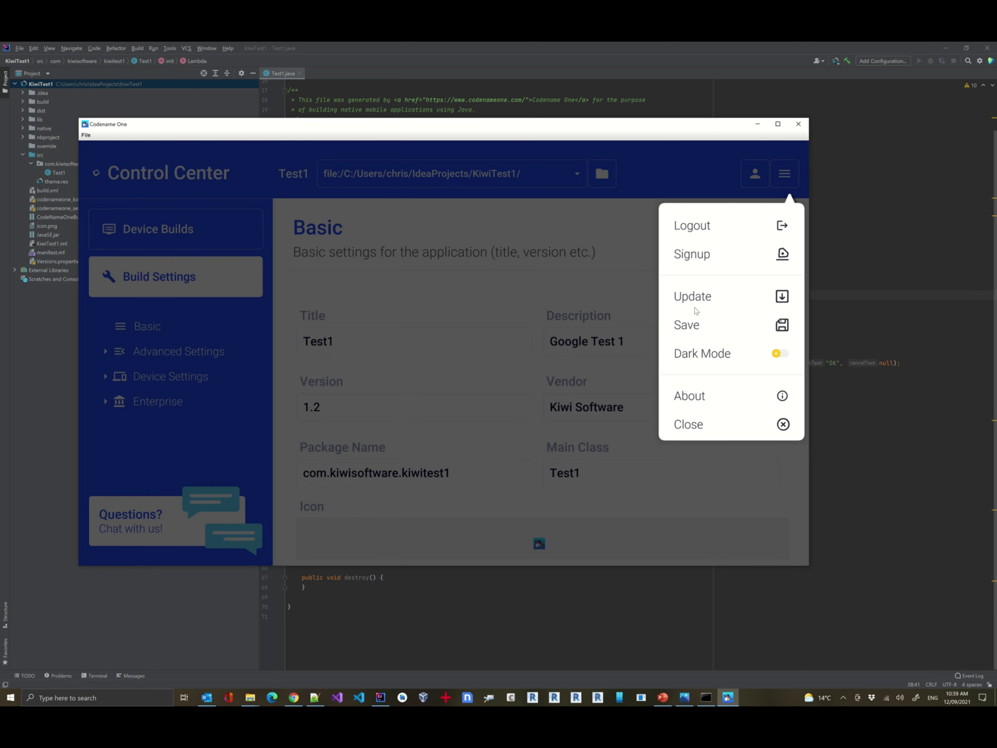
click(691, 324)
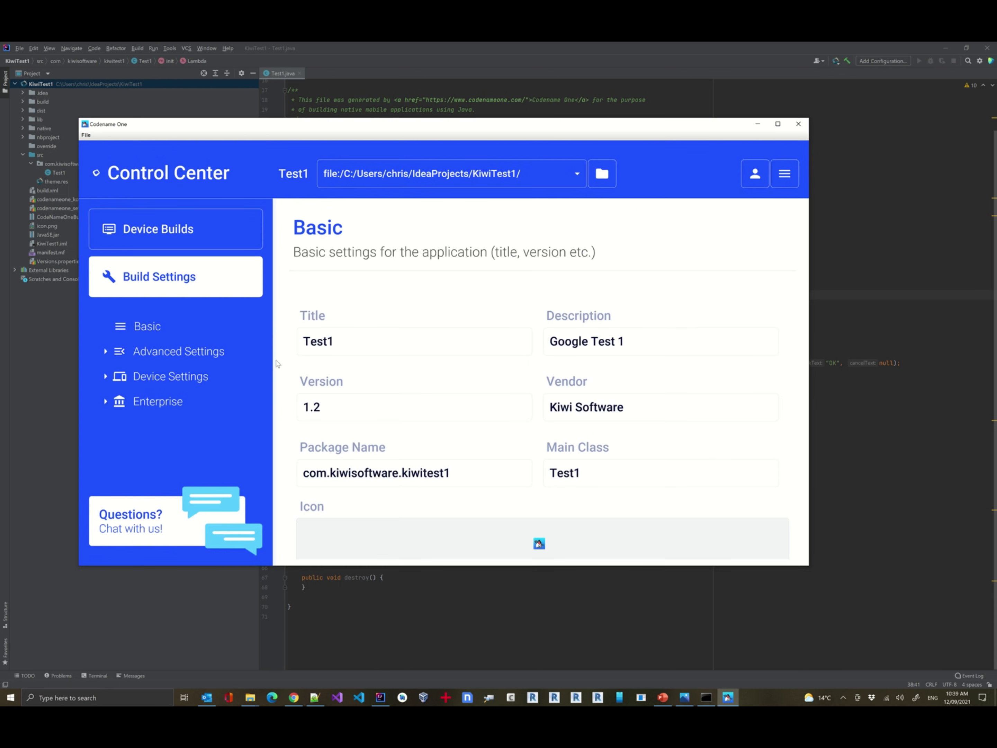
Review the Android signing settings under device settings, then close the Control Center.
click(167, 377)
click(162, 426)
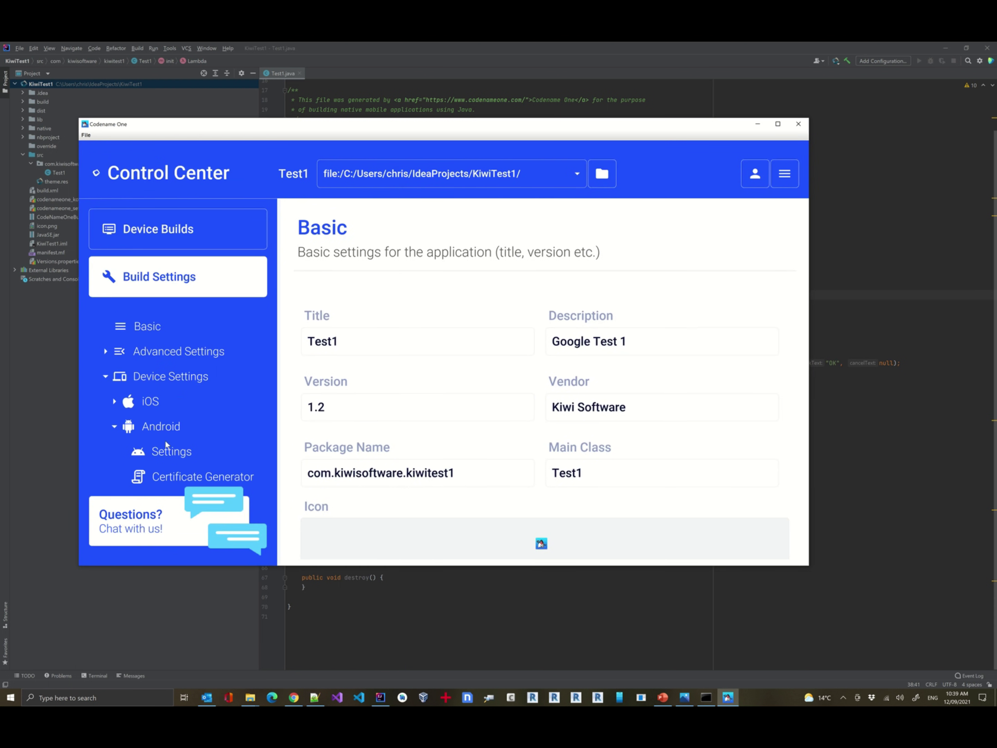
click(168, 452)
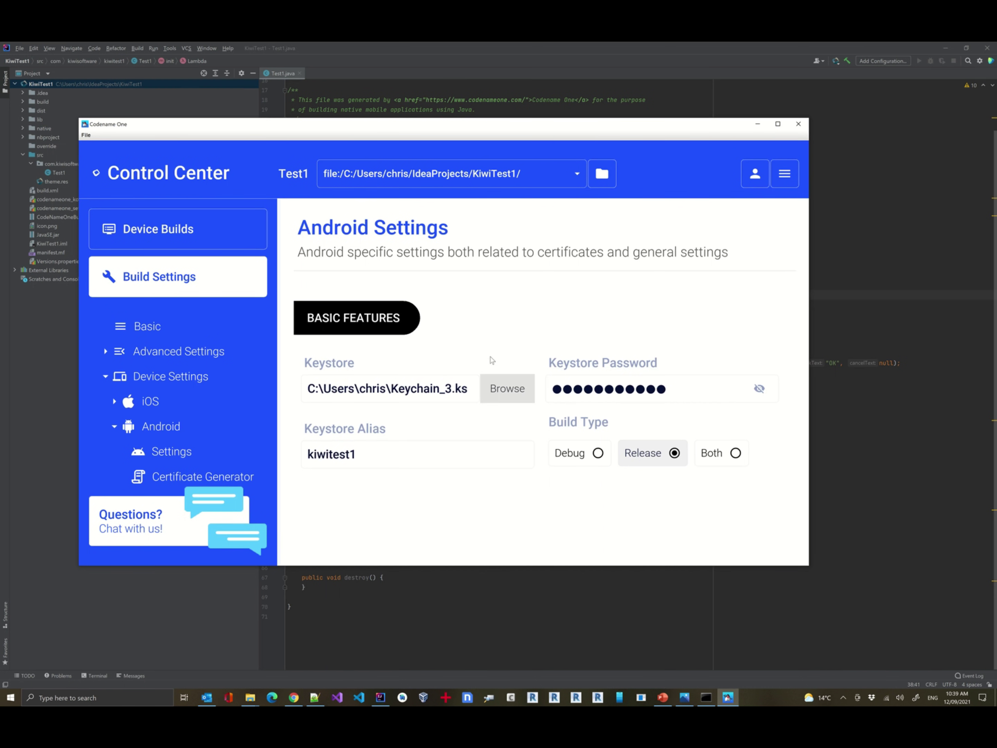
click(799, 124)
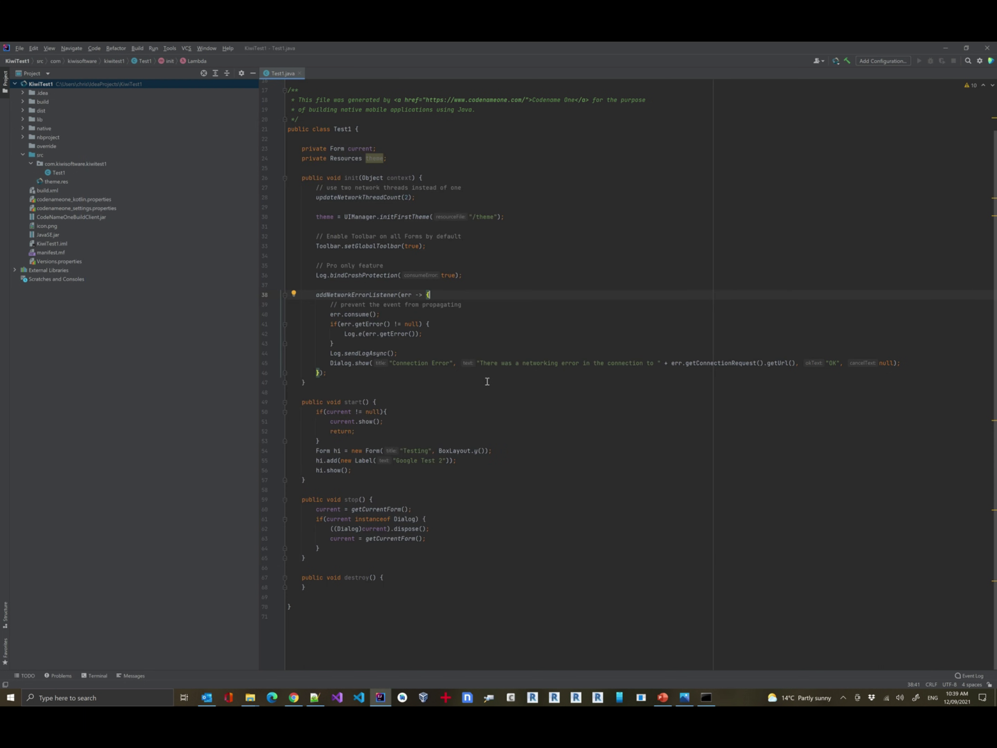
Change the Test1.java label text from 'Google Test 2' to 'Google Test 3'.
click(443, 460)
key(BackSpace)
text(3)
click(550, 499)
Send a new Android build from the project's Codename One menu.
right_click(35, 83)
mouse_move(146, 374)
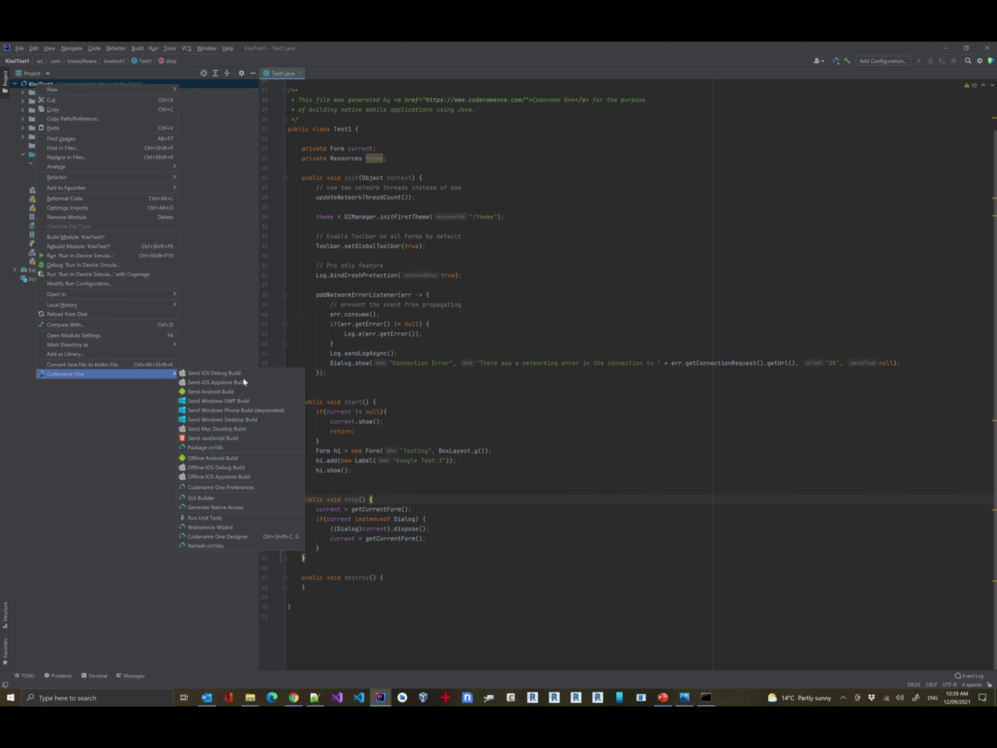
click(233, 391)
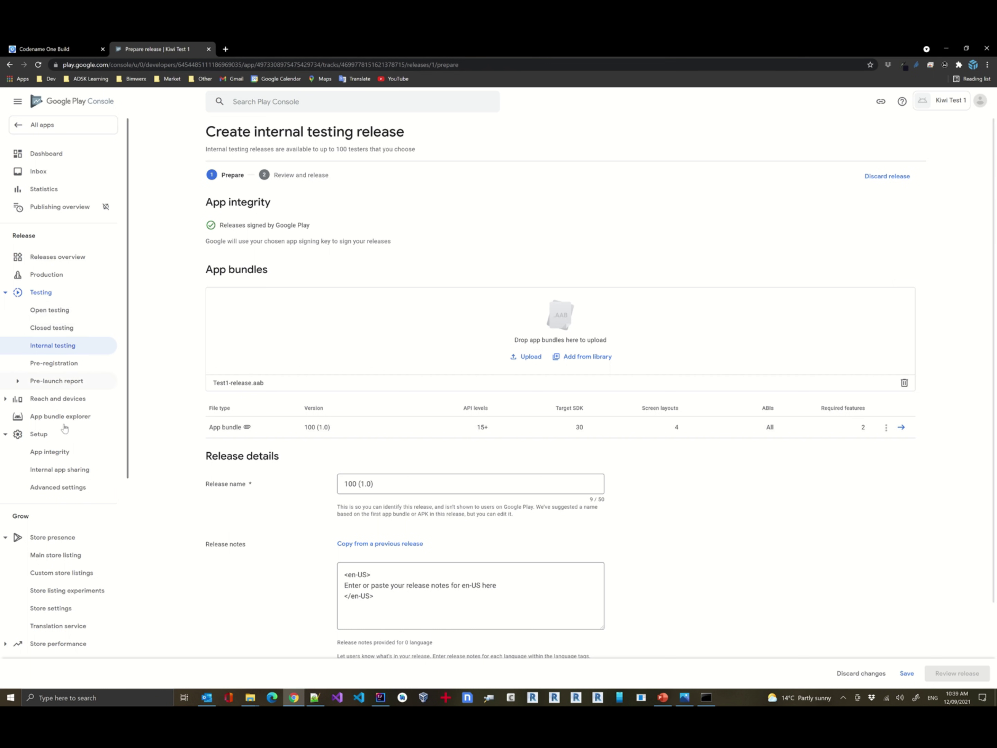
Open App bundle explorer to view the draft 100.aab (1.0) bundle details.
click(56, 416)
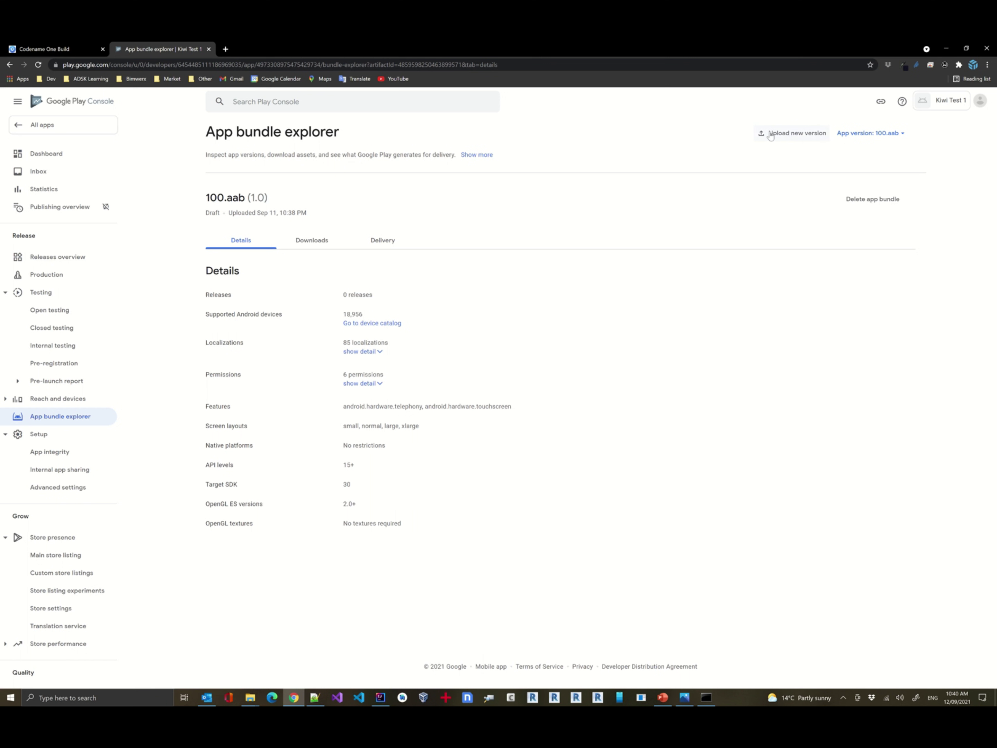
Reload Codename One Build, expand the finished Android build and download Test1-release.aab.
click(90, 49)
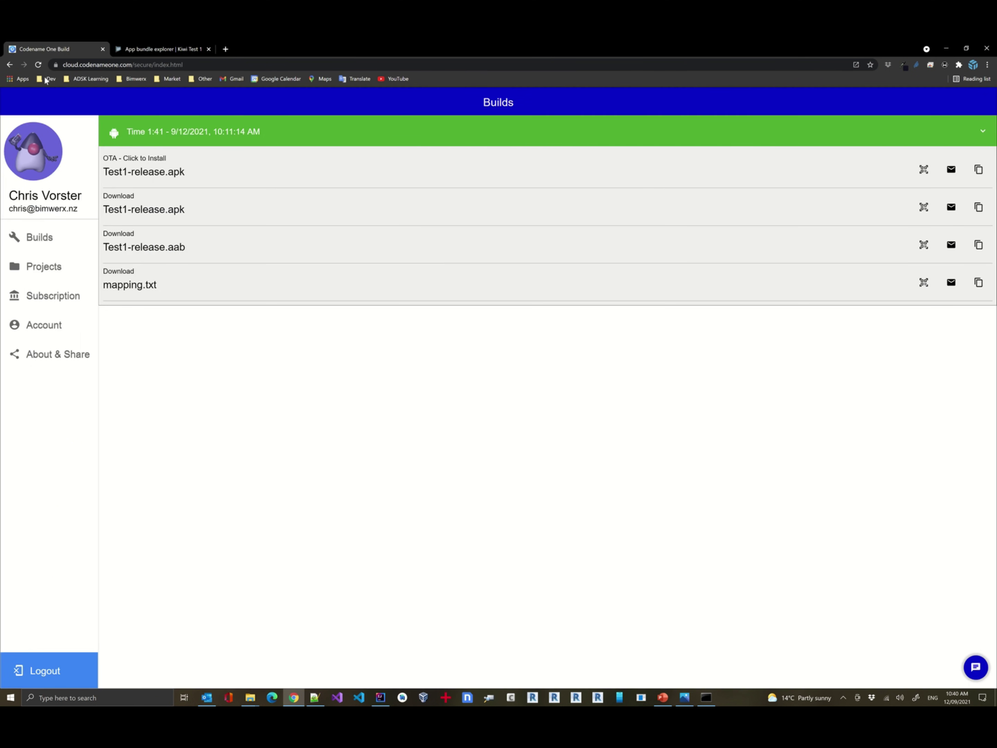
click(39, 64)
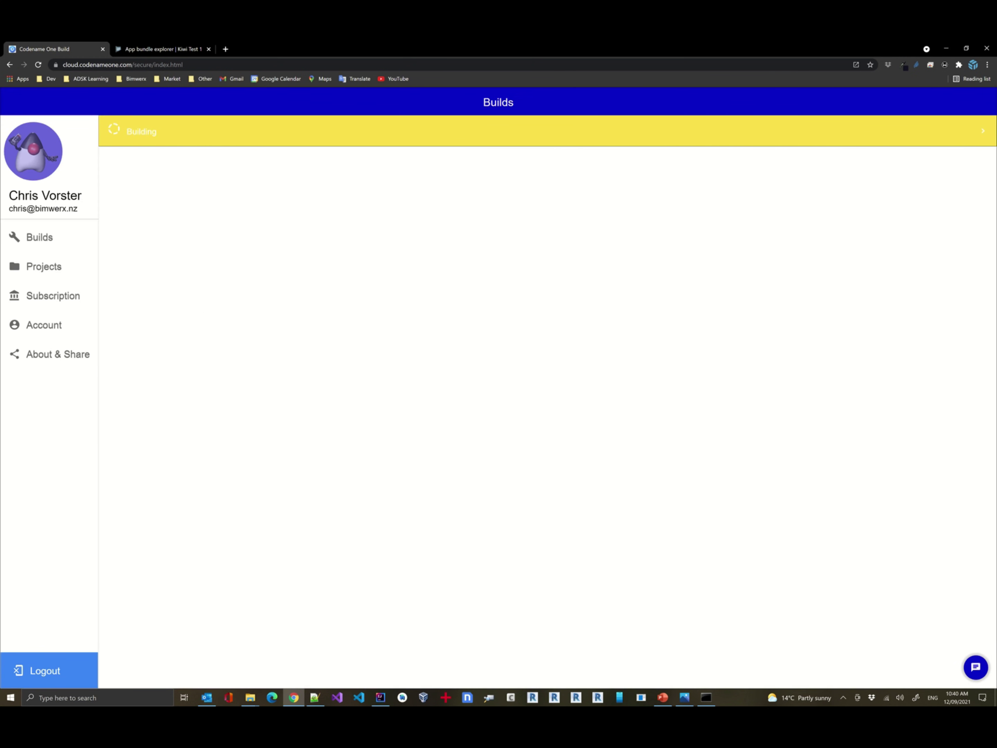
click(983, 132)
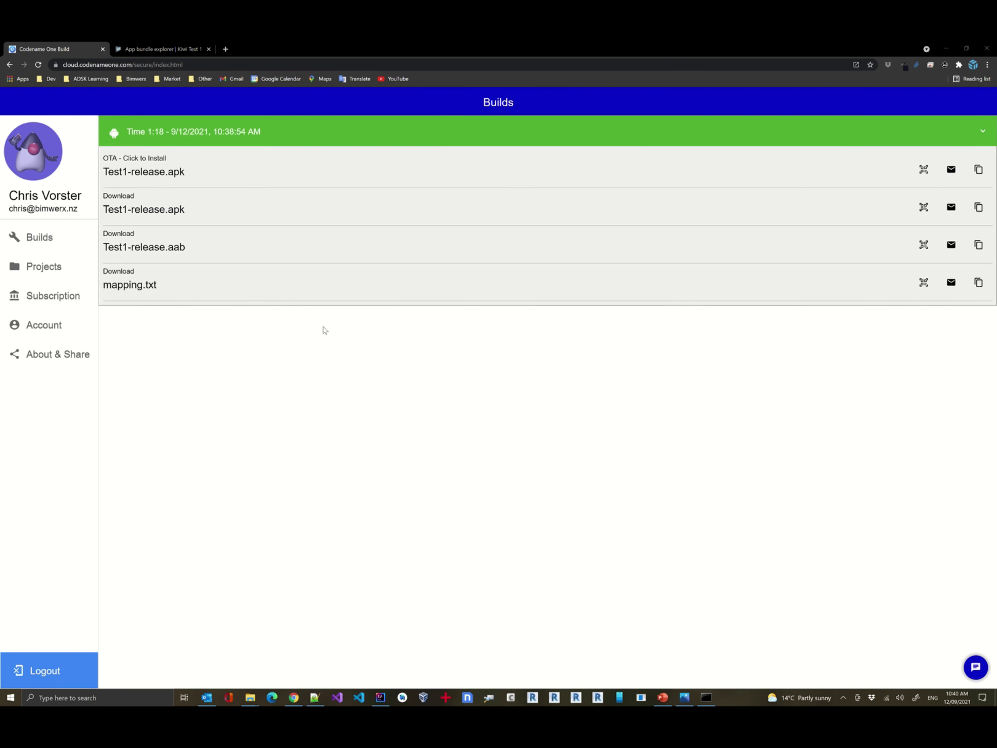
click(142, 251)
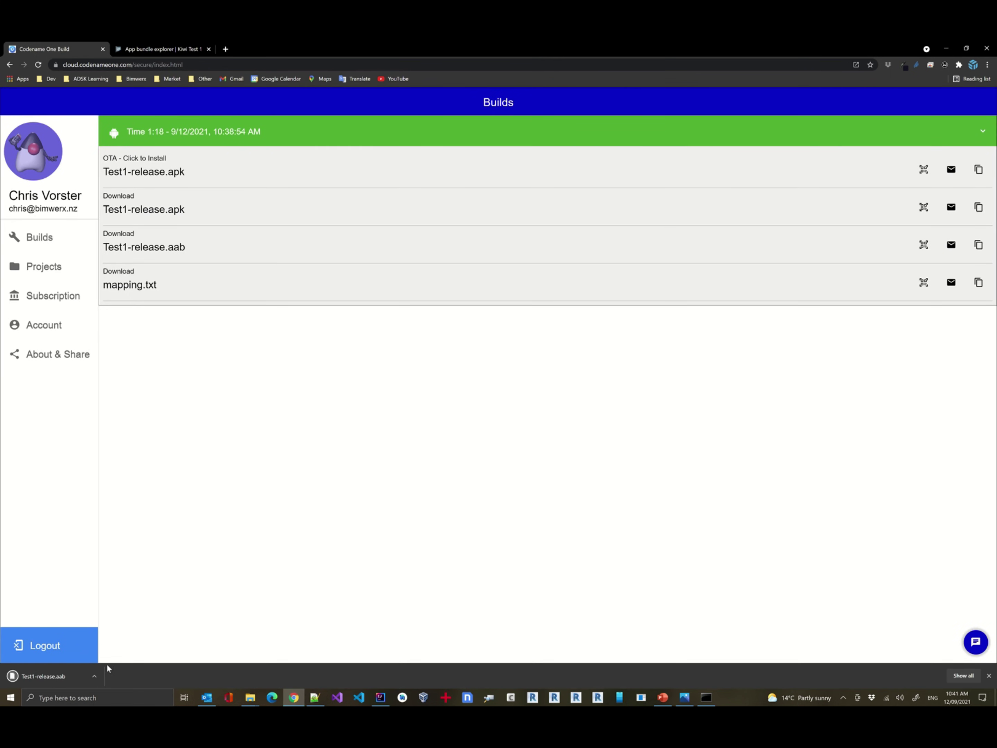
click(97, 674)
Rename the downloaded bundle to Test3-release.aab and paste a copy into the Temp > Signing > test1 folder.
click(134, 649)
click(94, 675)
click(119, 652)
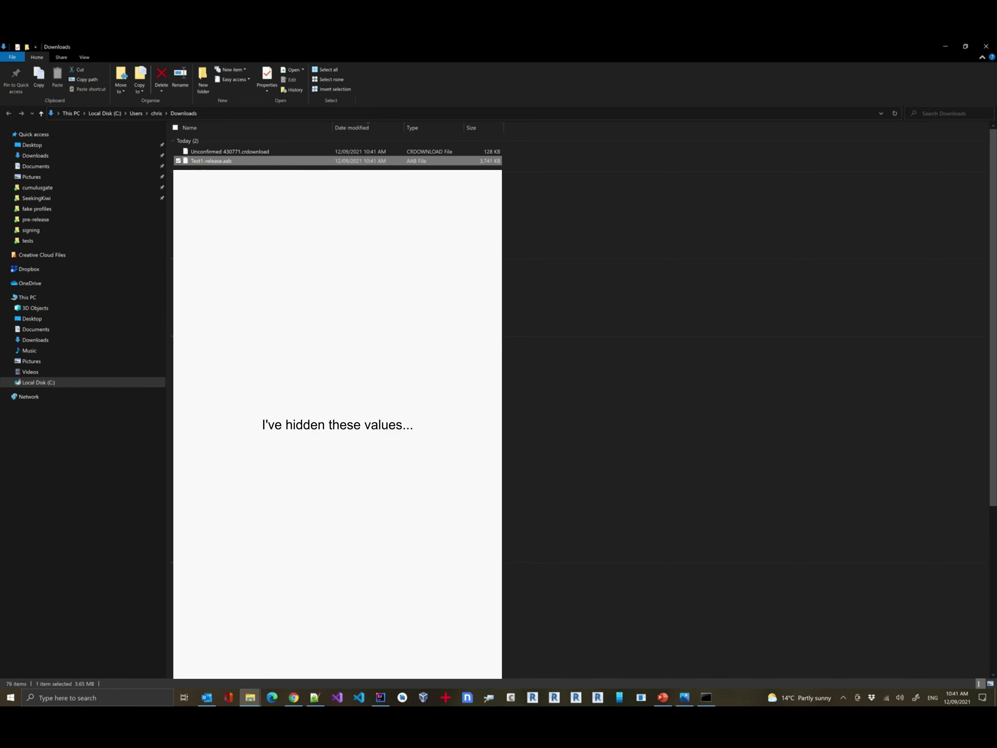
click(211, 161)
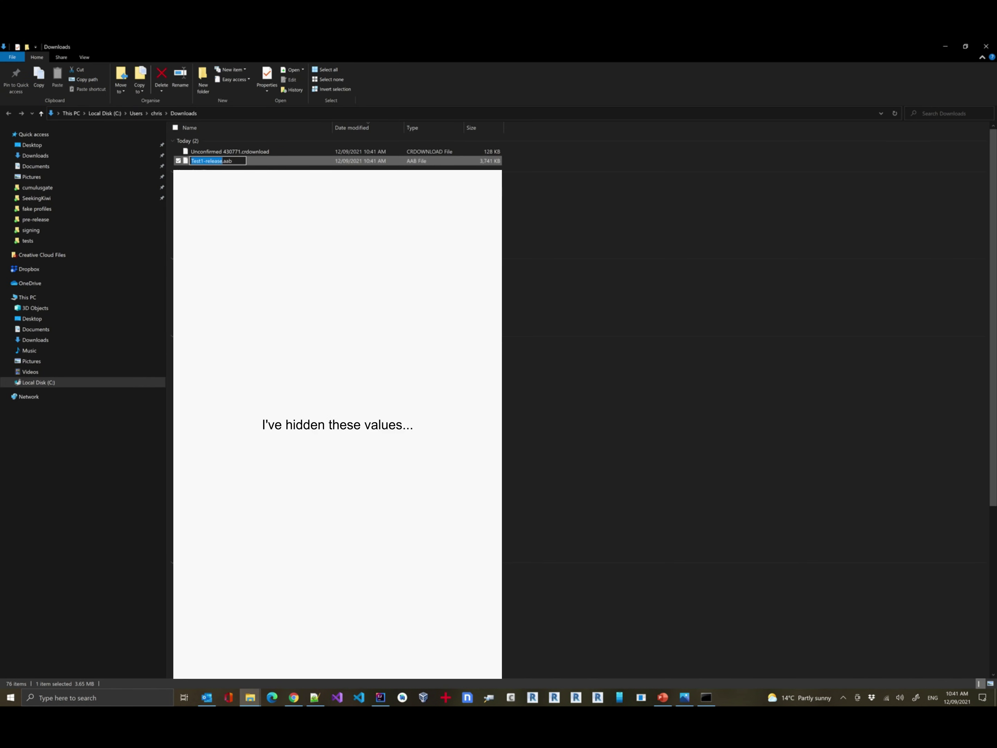
click(205, 161)
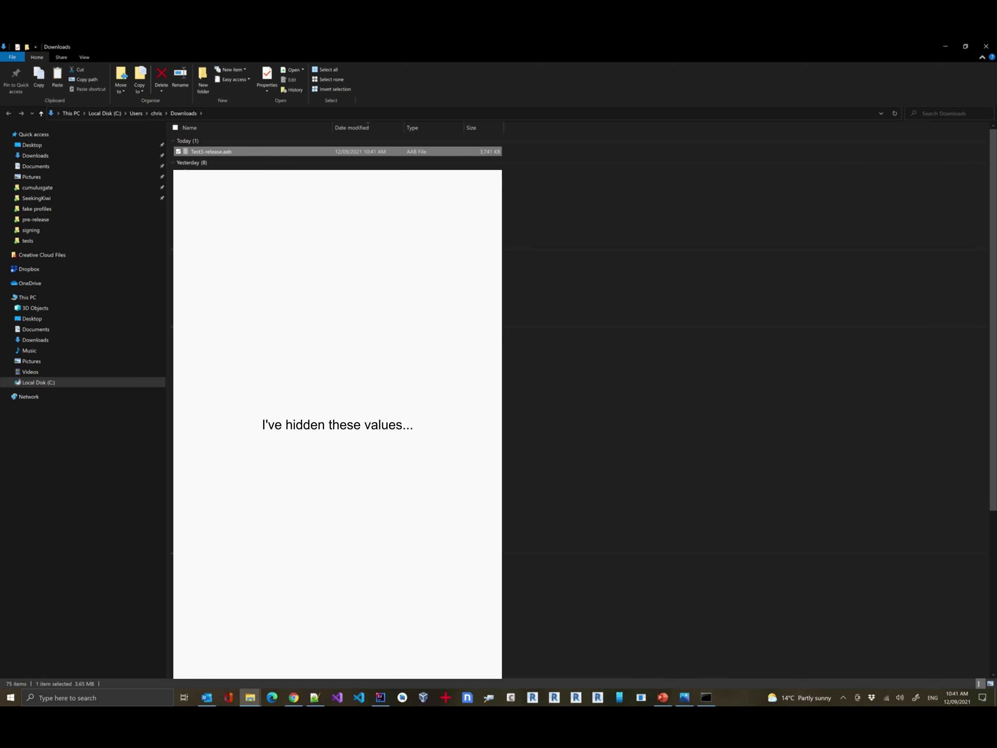
key(alt+Tab)
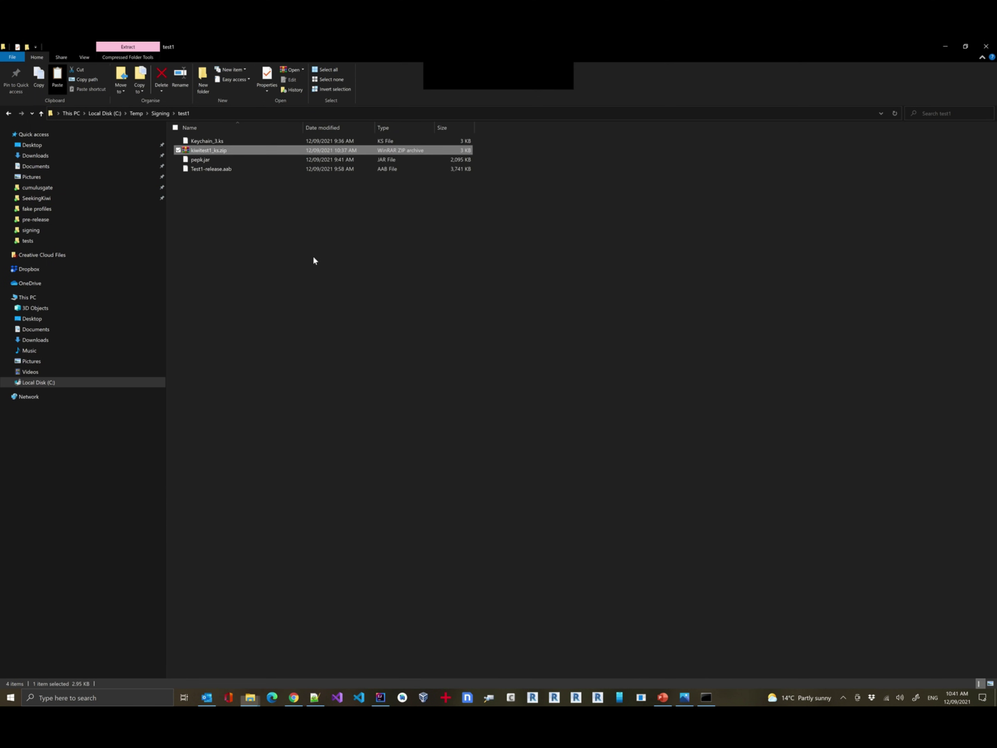
key(ctrl+v)
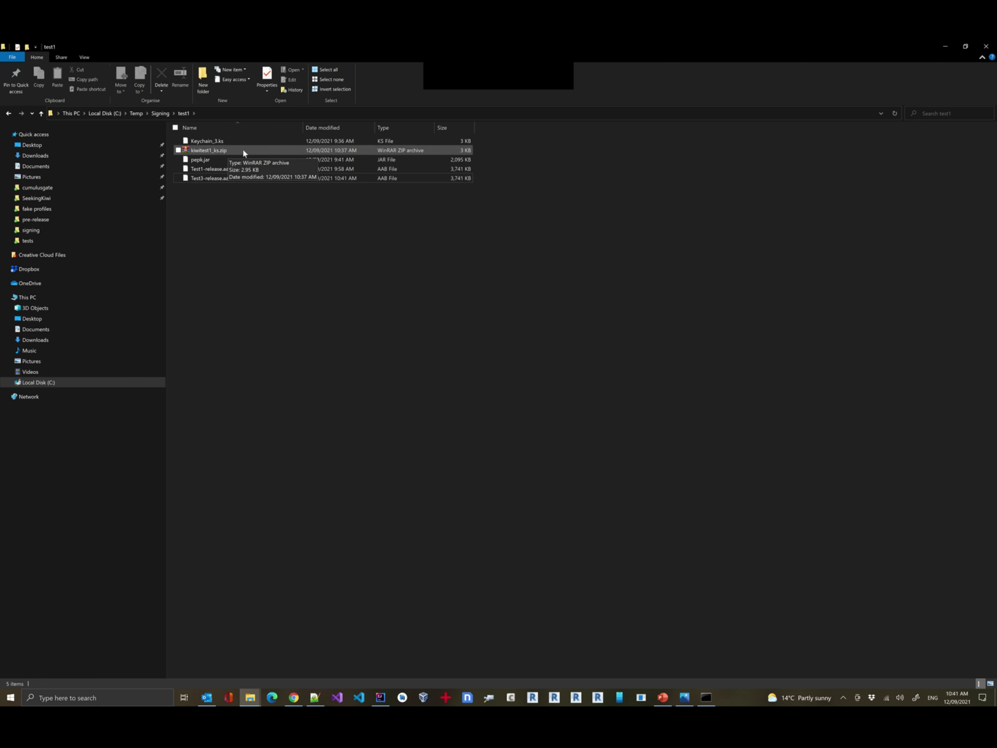
Upload Test3-release.aab as a new bundle version, then view the earlier wrong-key error screenshot.
click(294, 697)
click(172, 50)
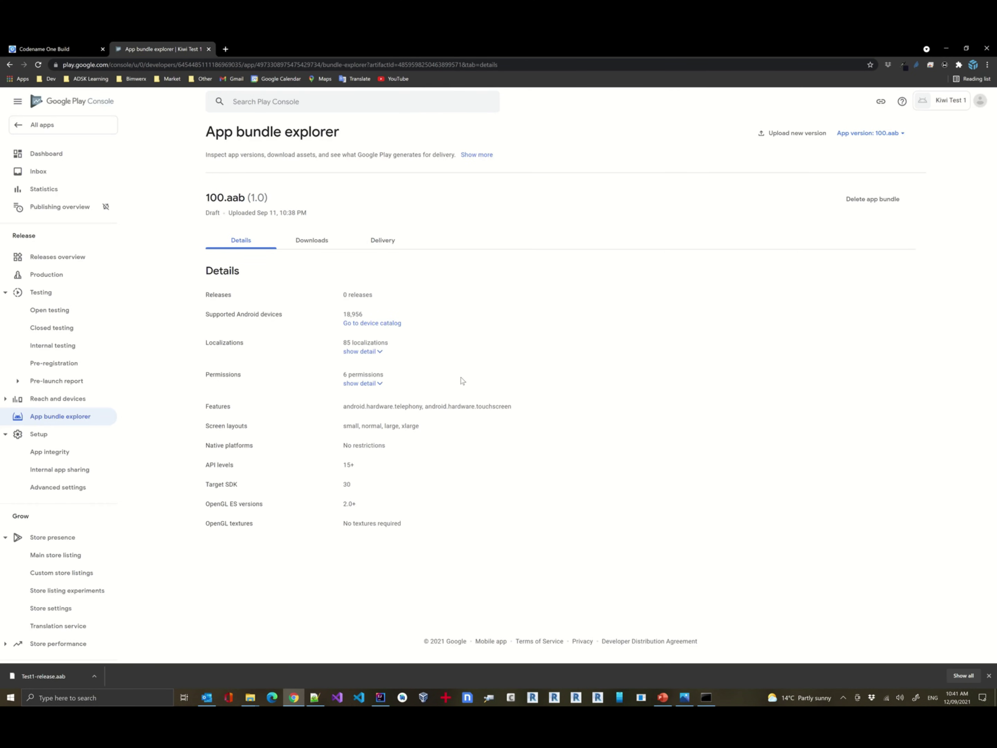
click(791, 134)
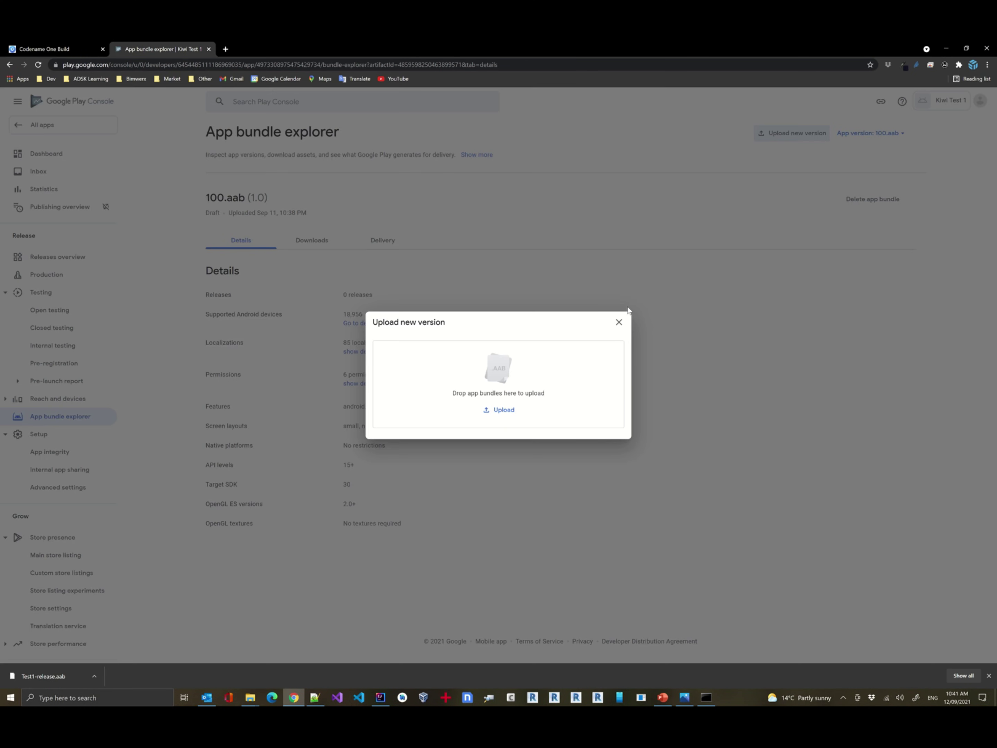
click(502, 409)
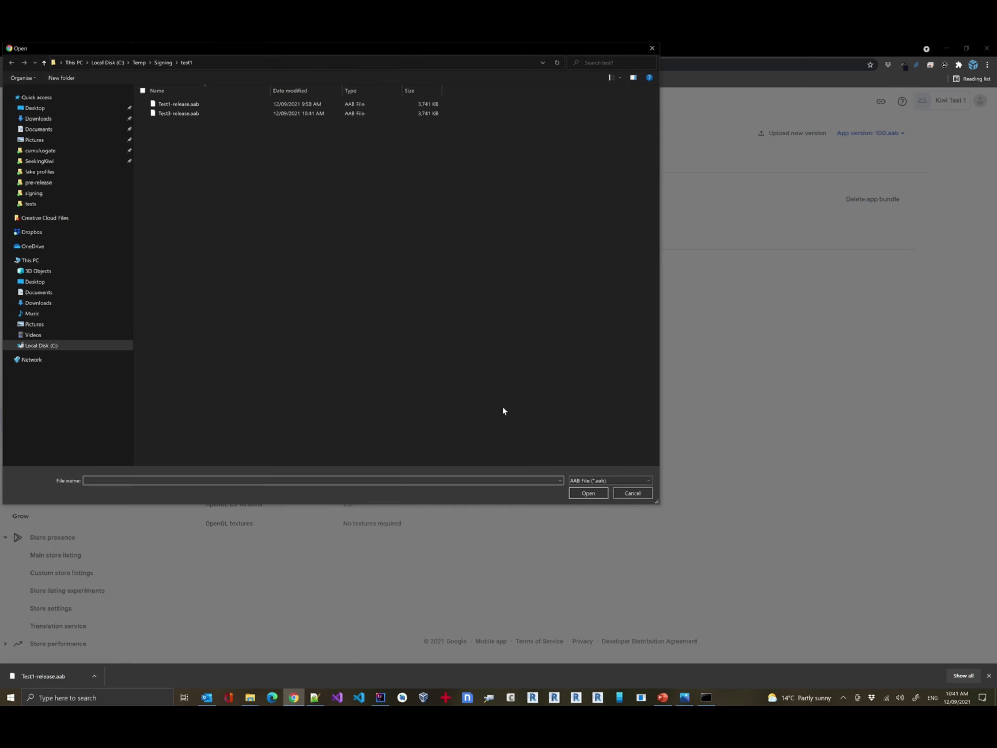
double_click(205, 114)
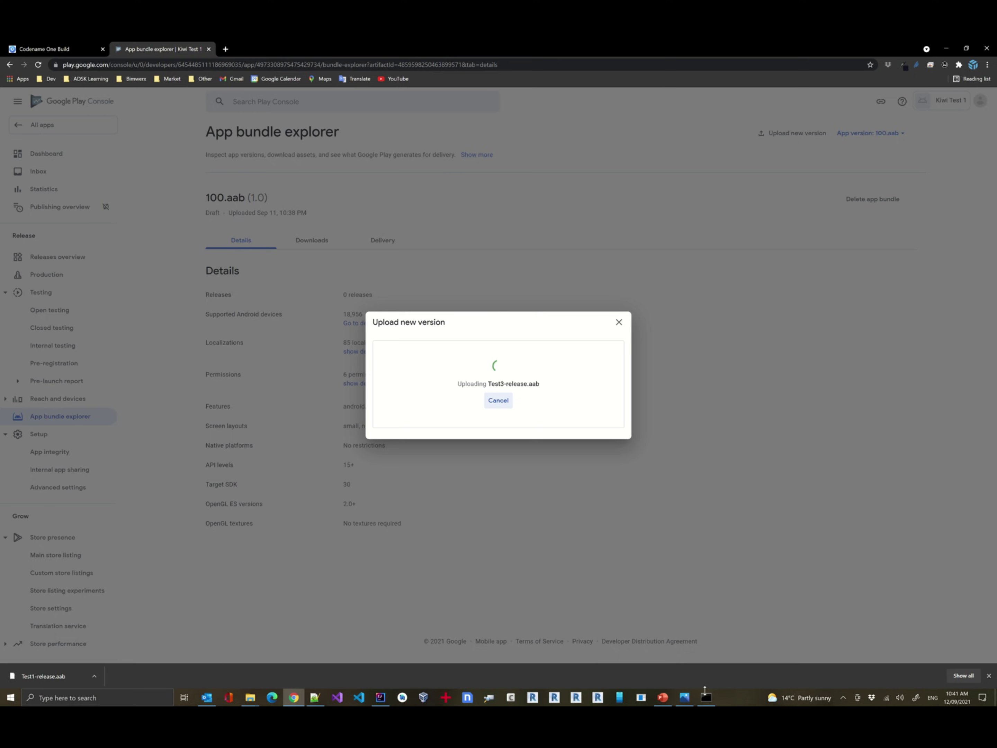
click(684, 697)
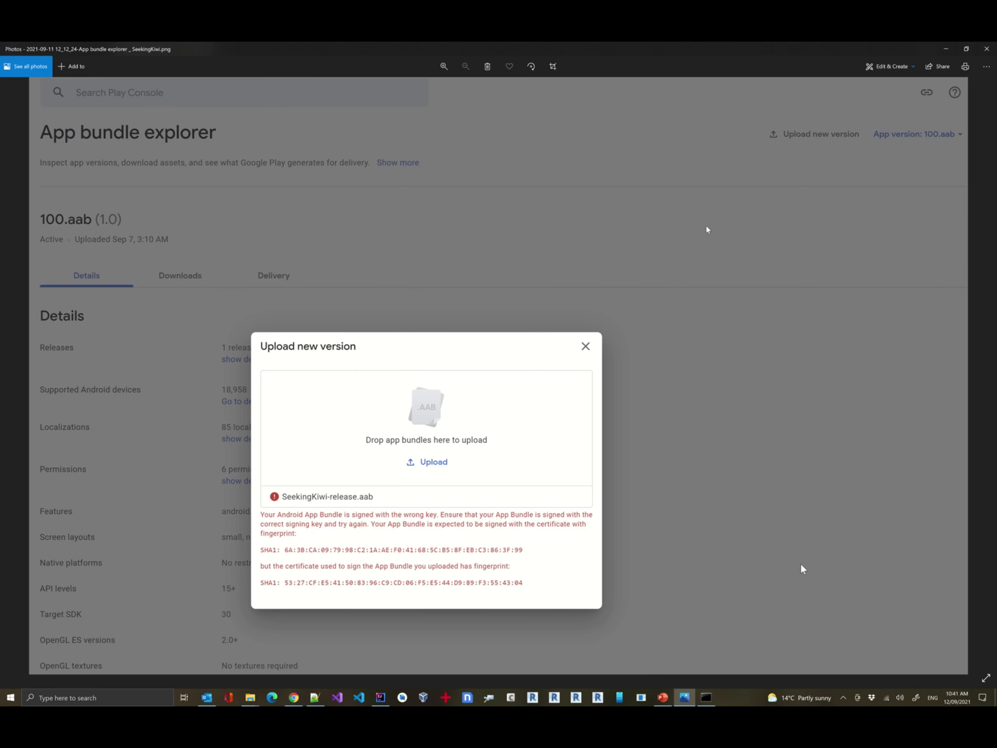
Return from Photos to Play Console's upload dialog, which lists Test3-release.aab without a signing error.
key(alt+Tab)
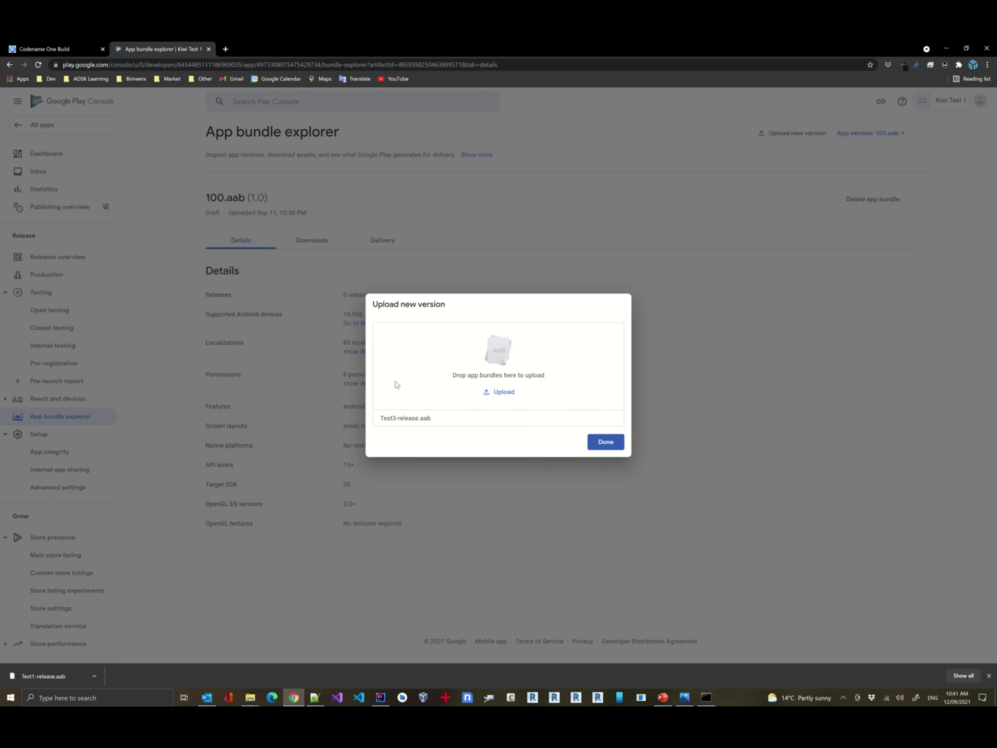
Confirm the upload with Done so the draft bundle 120.aab (1.2) appears in App bundle explorer.
click(597, 441)
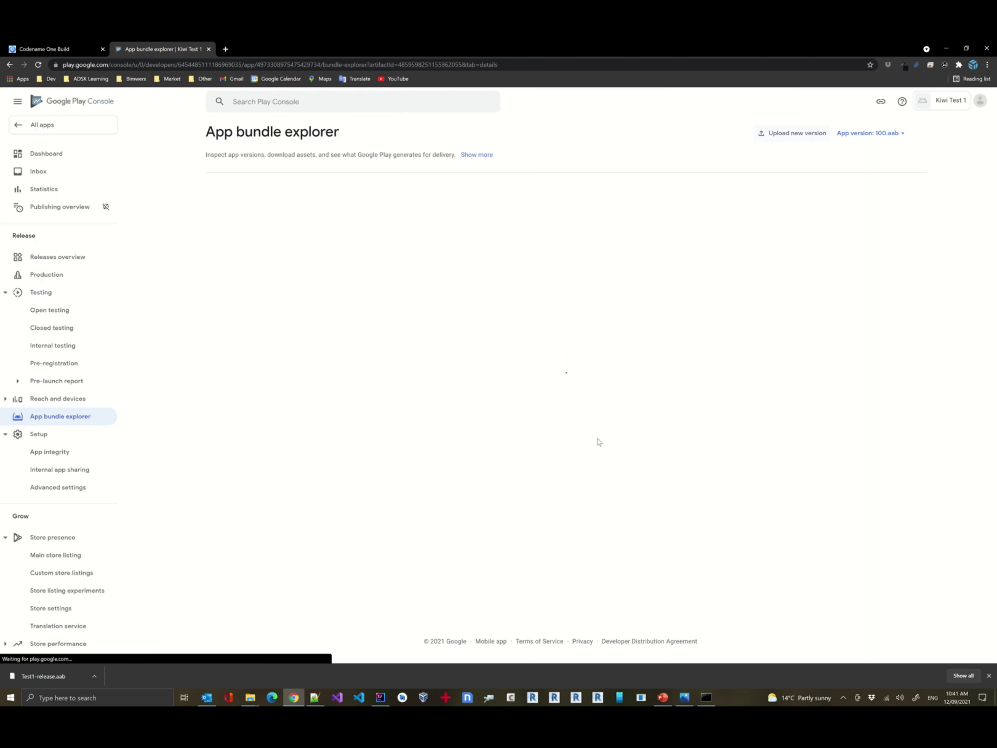